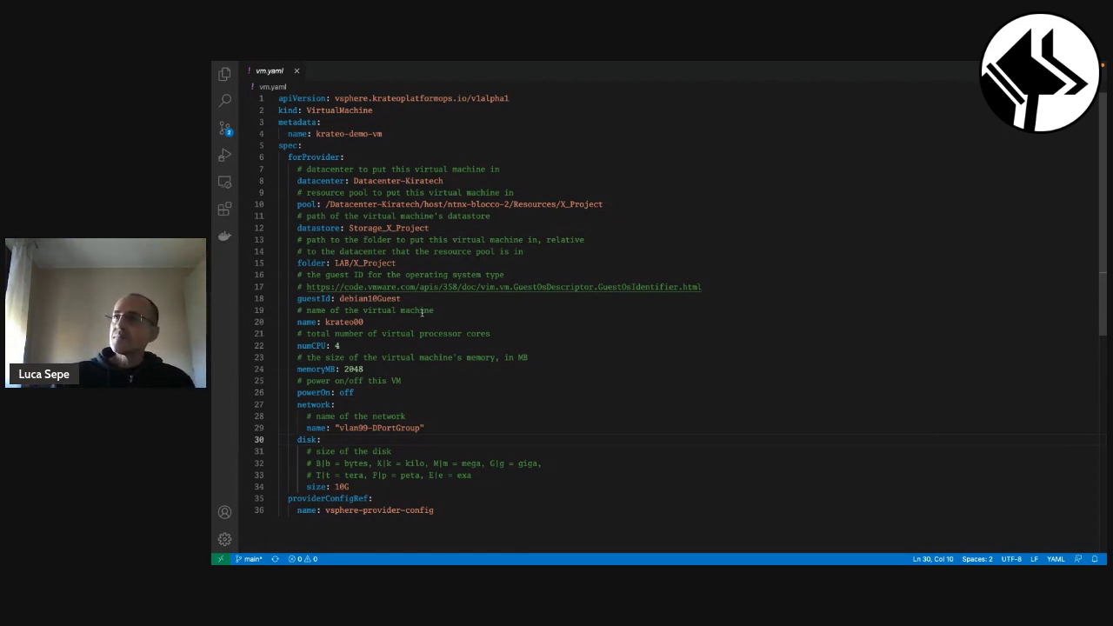
Apply vm.yaml with kubectl in the terminal and open the new krateo00 virtual machine's summary in the vSphere Client
key(ctrl+Left)
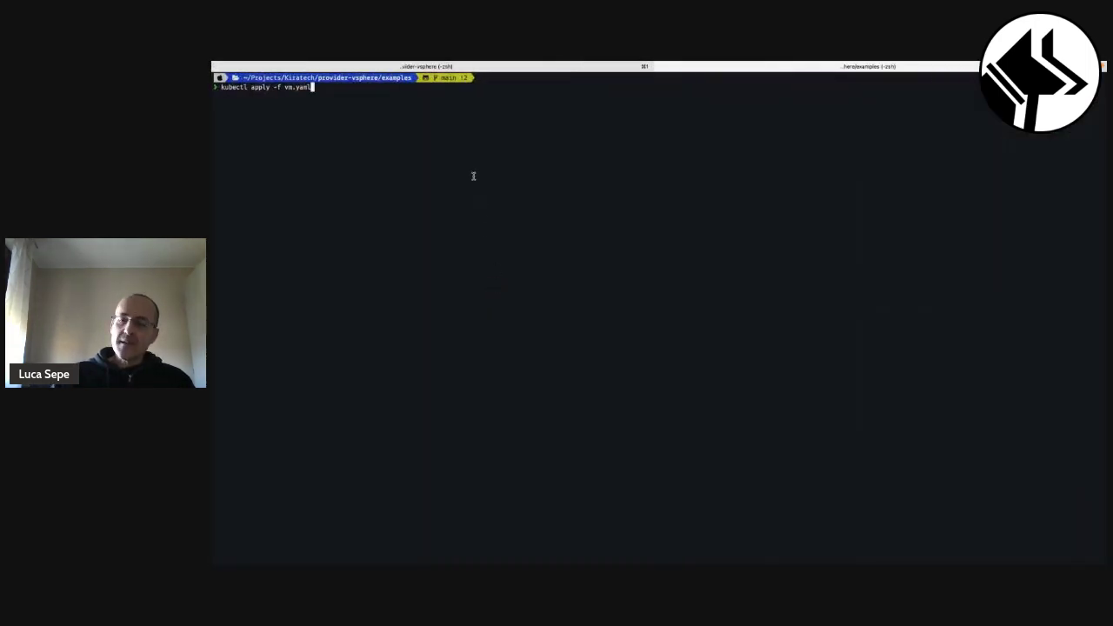
key(Return)
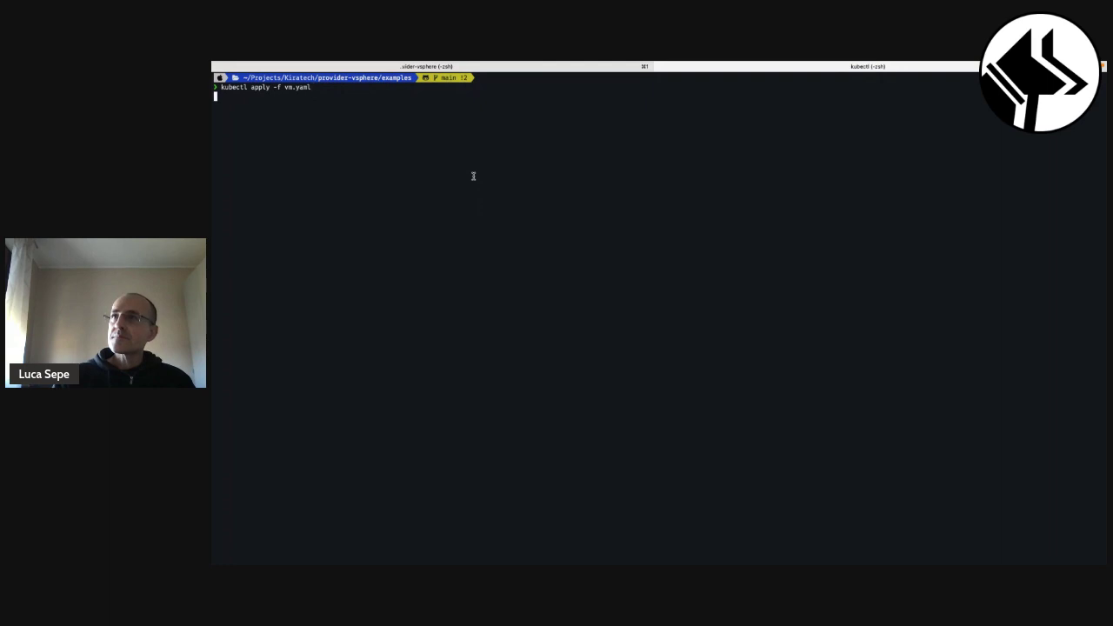
key(super+Tab)
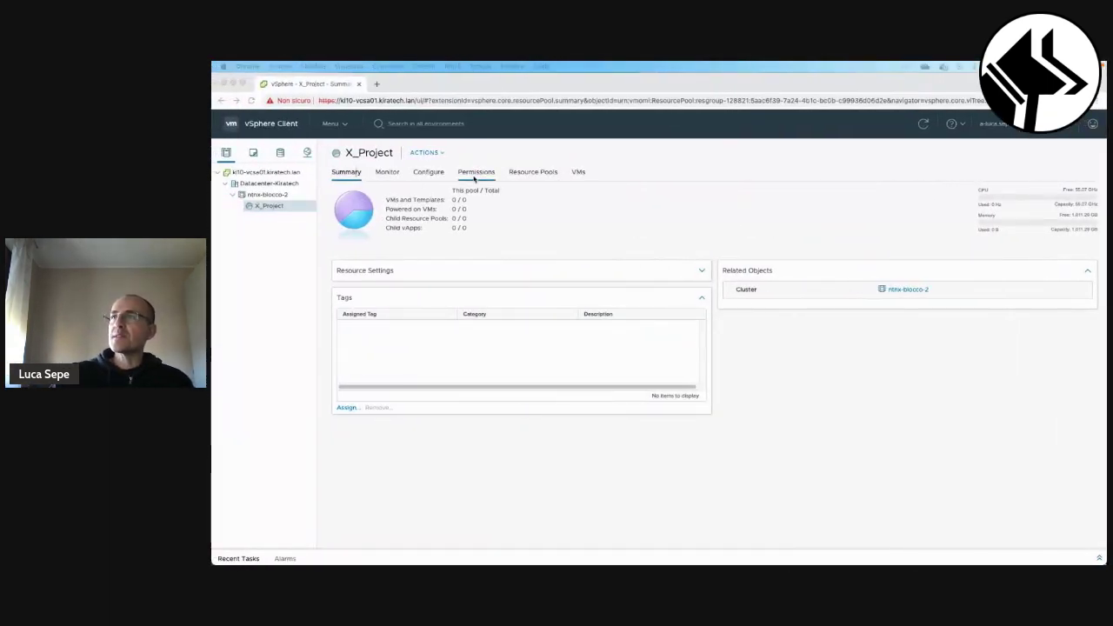
click(540, 233)
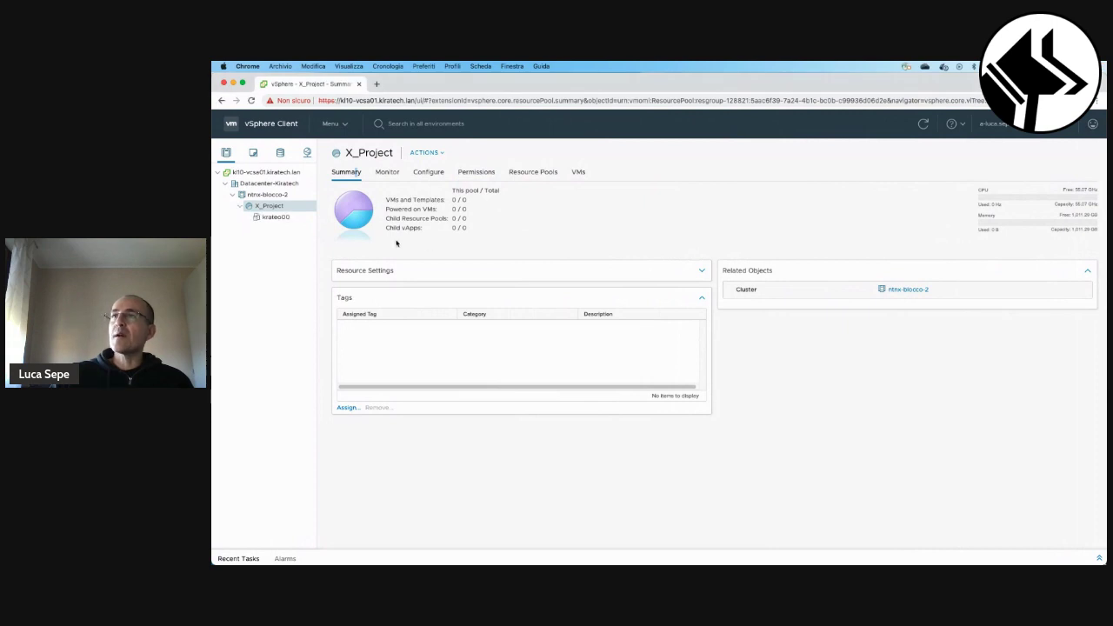
click(284, 219)
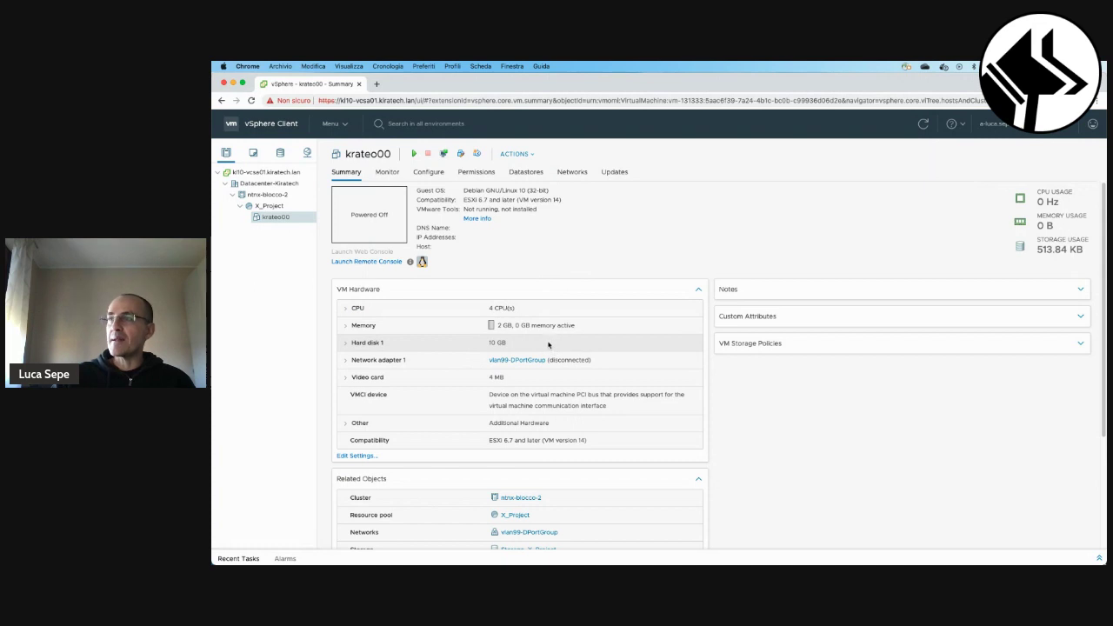
Change krateo00's virtual hardware to 12 CPUs and 16 GB of memory
click(356, 455)
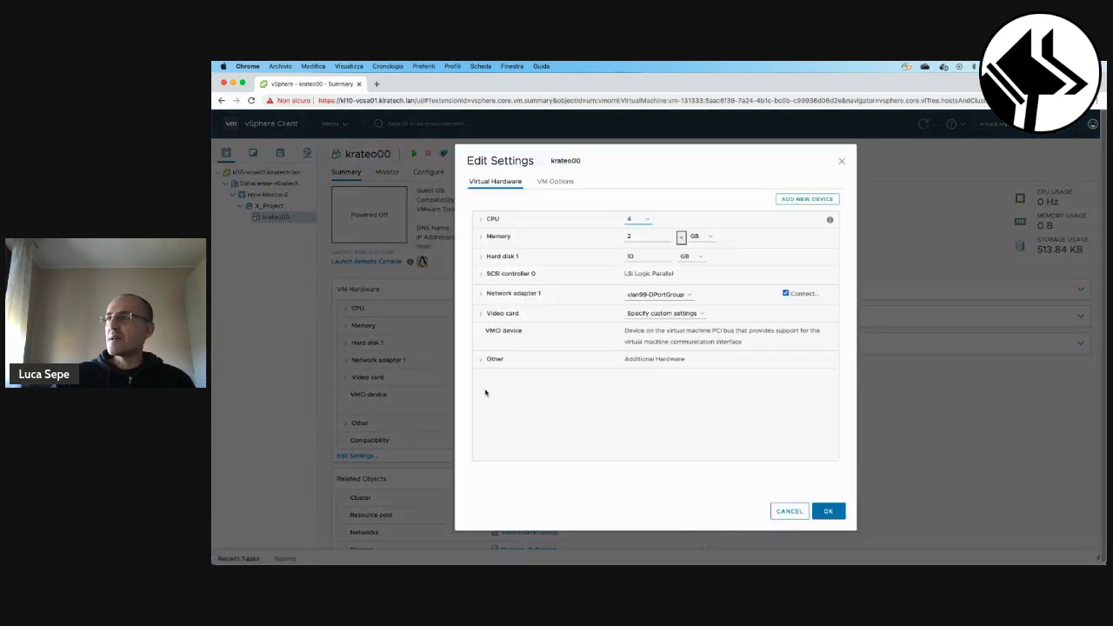
click(646, 221)
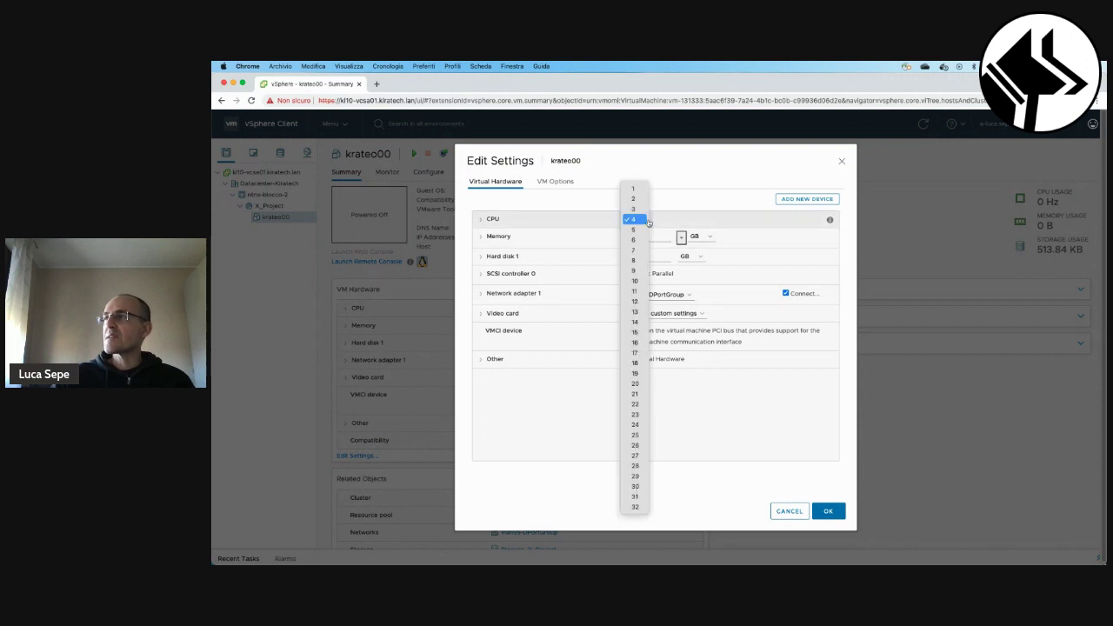
click(635, 301)
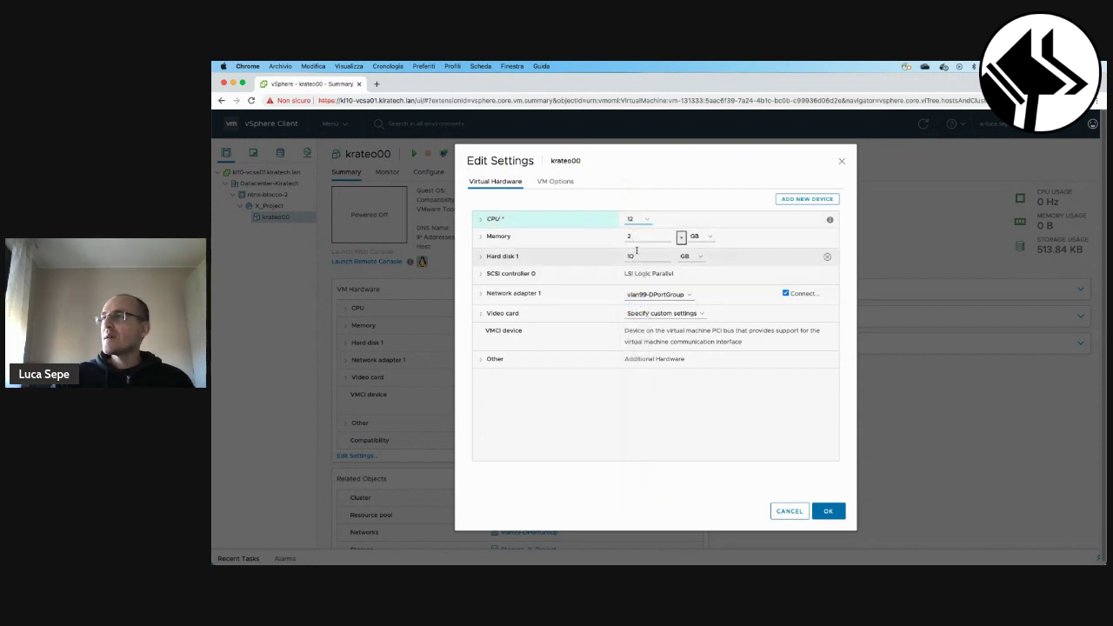
click(639, 236)
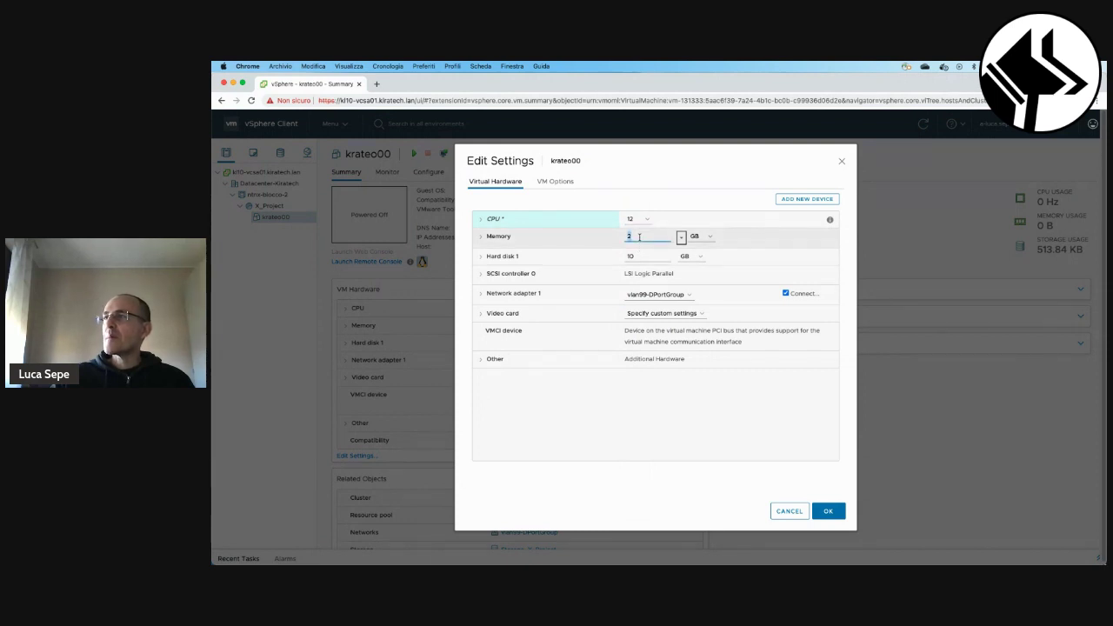
double_click(639, 237)
text(16)
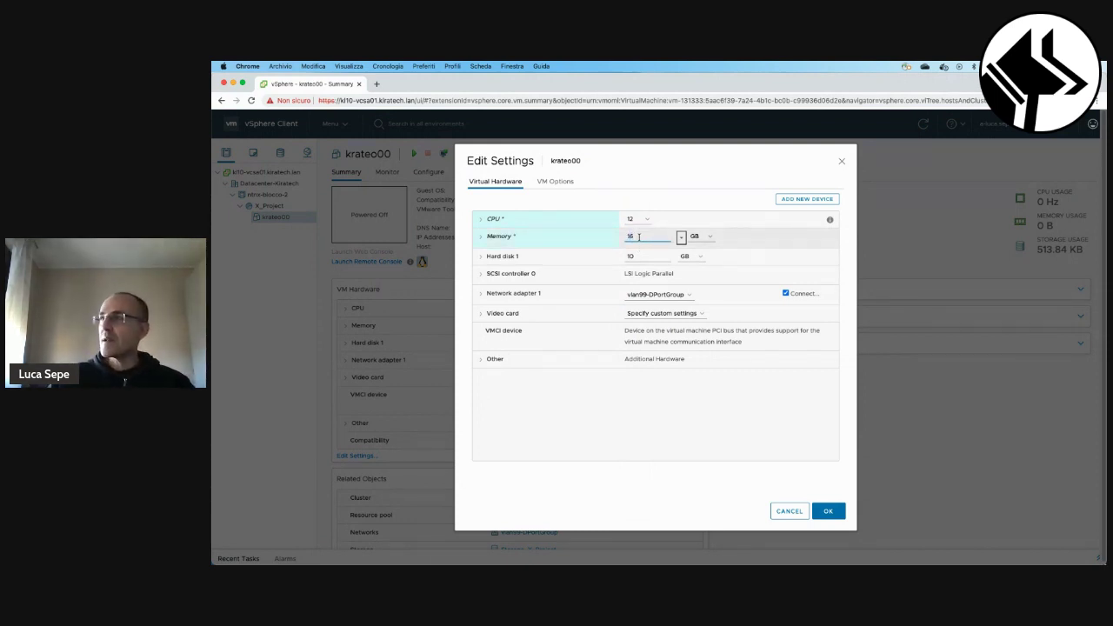
click(828, 510)
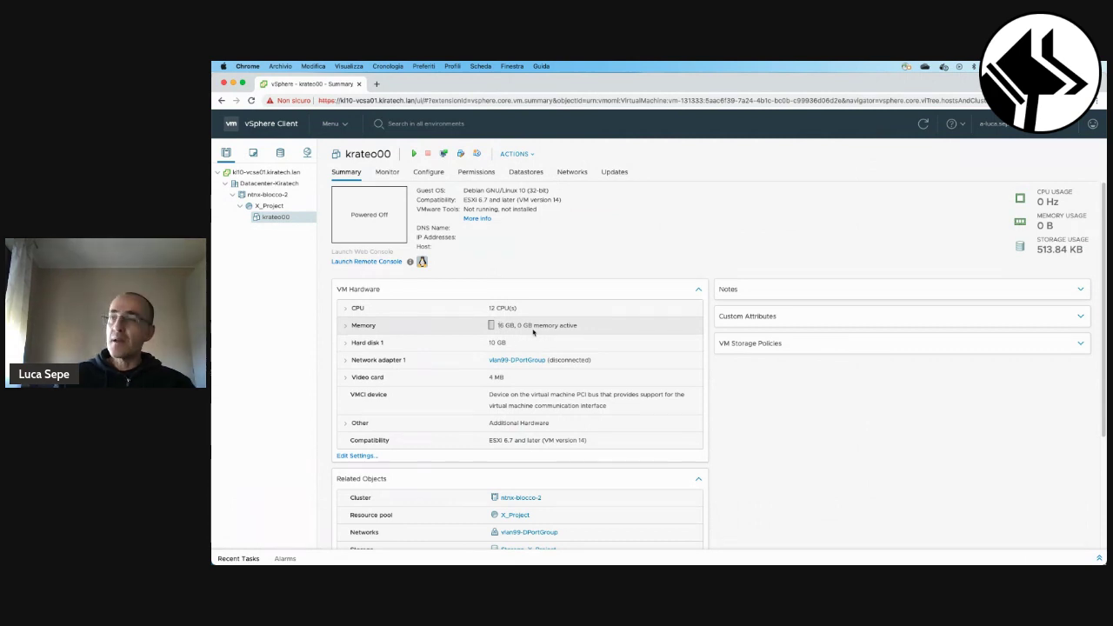
Switch to the terminal and follow the logs of the provider-vsphere pod with kubectl
key(super+Tab)
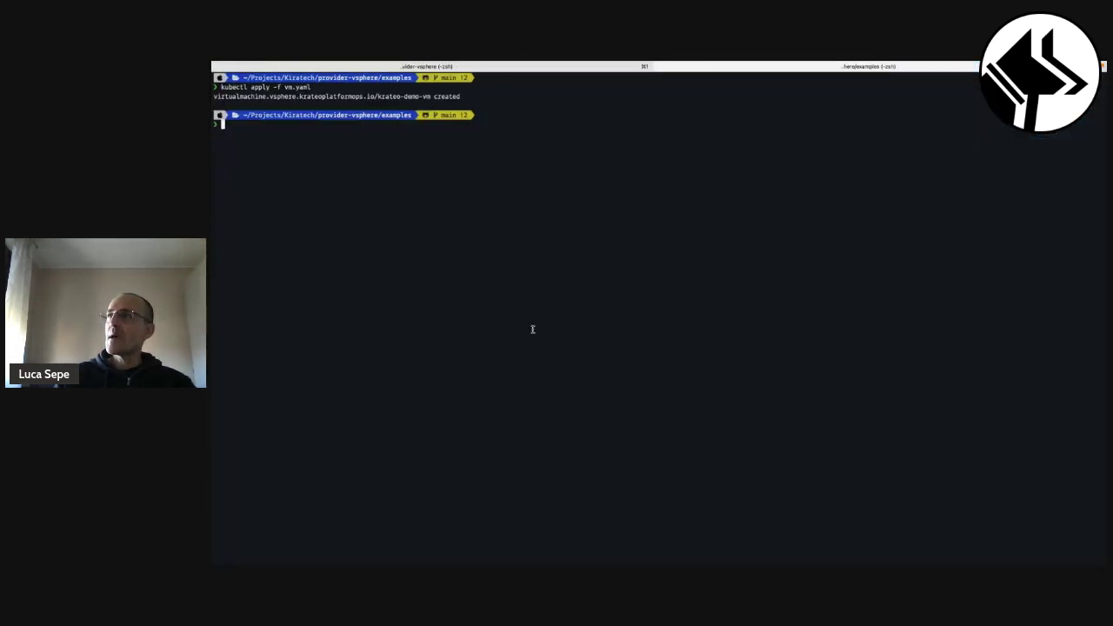
click(518, 67)
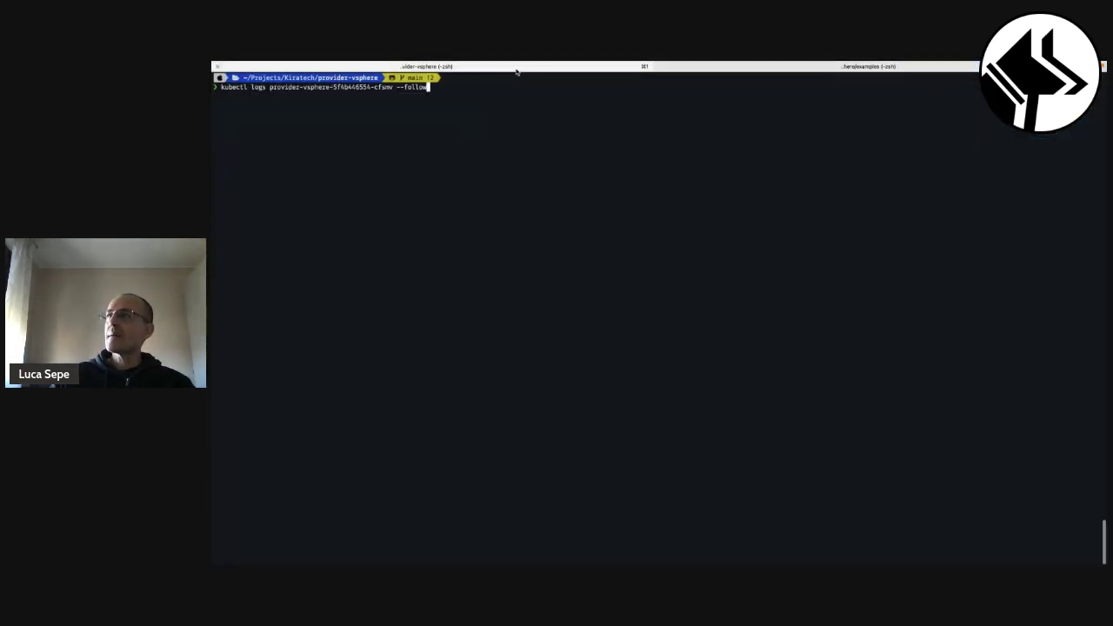
key(Return)
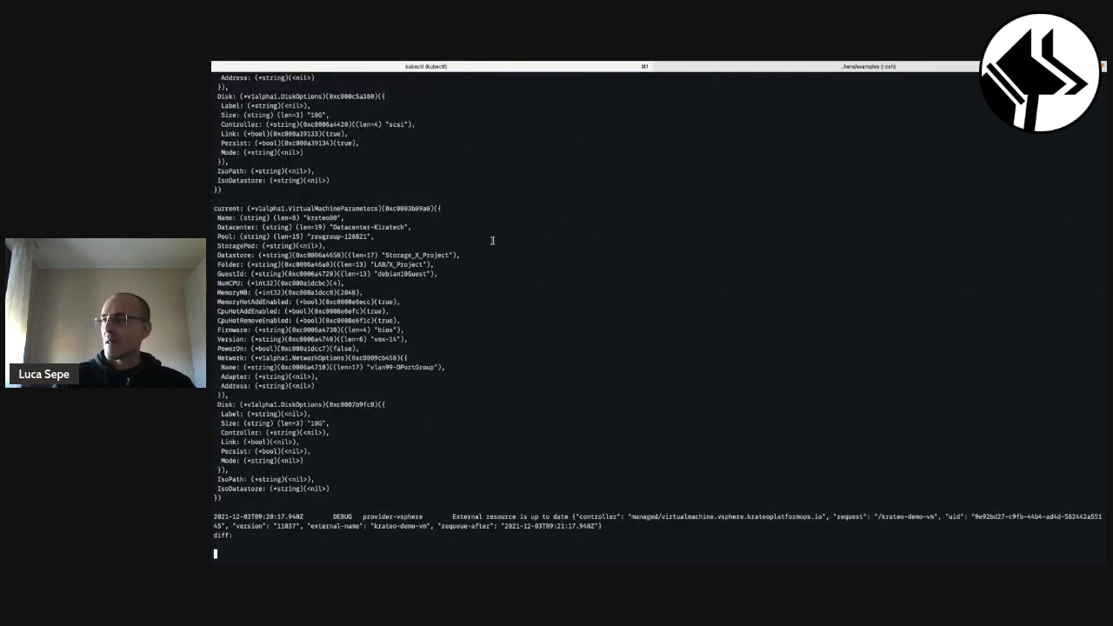
Check krateo00's hardware in the vSphere Client and examine the CPU and memory diff in the terminal's provider logs
key(super+Tab)
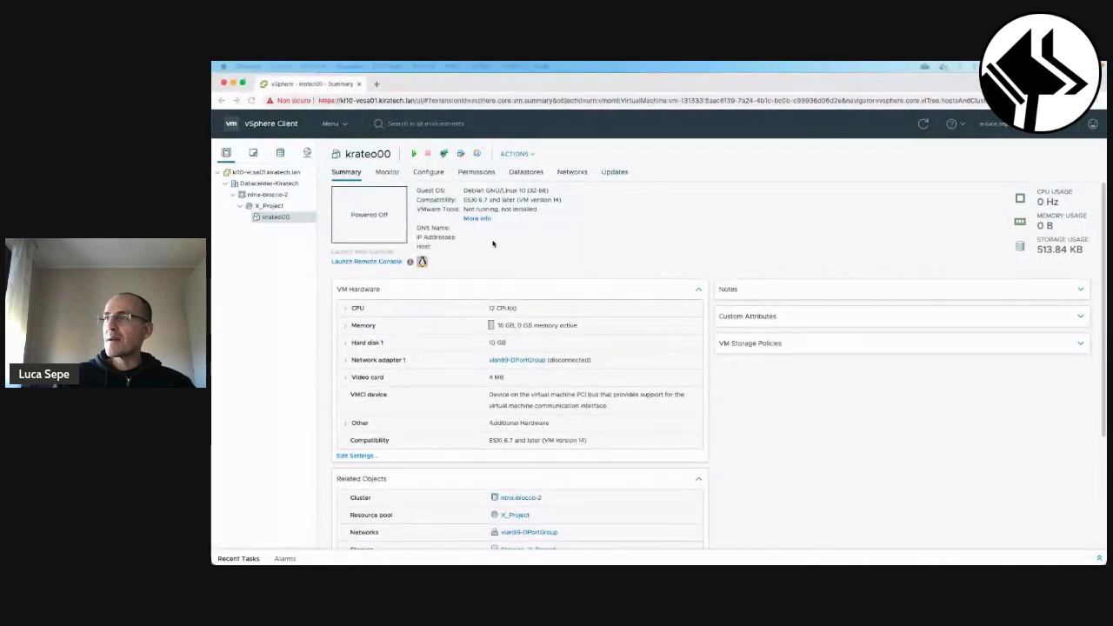
key(super+Tab)
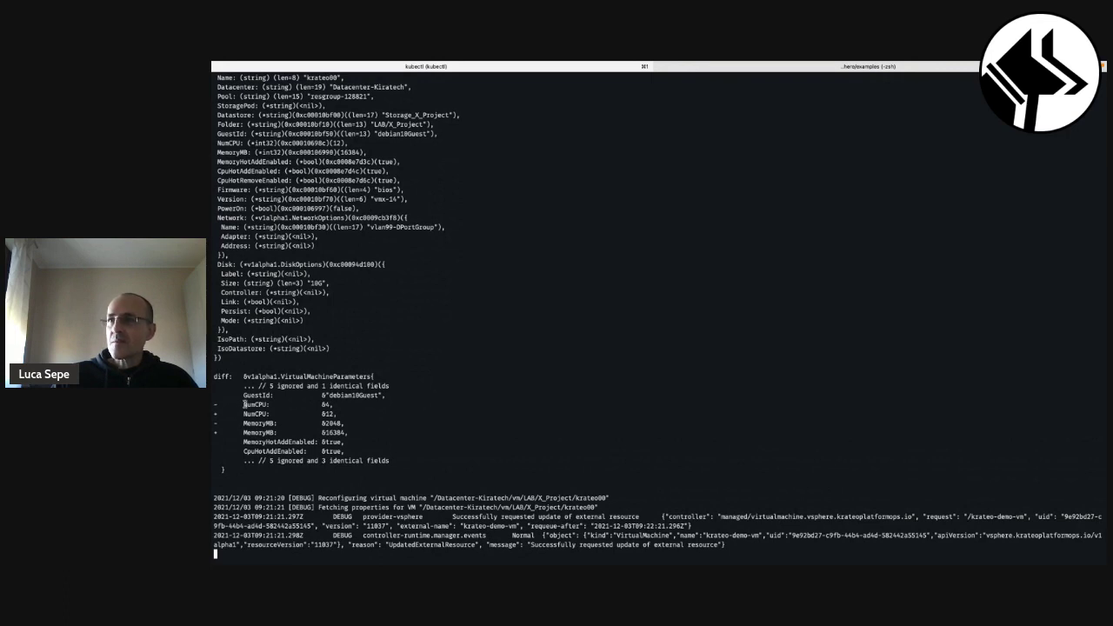
drag(243, 405, 331, 405)
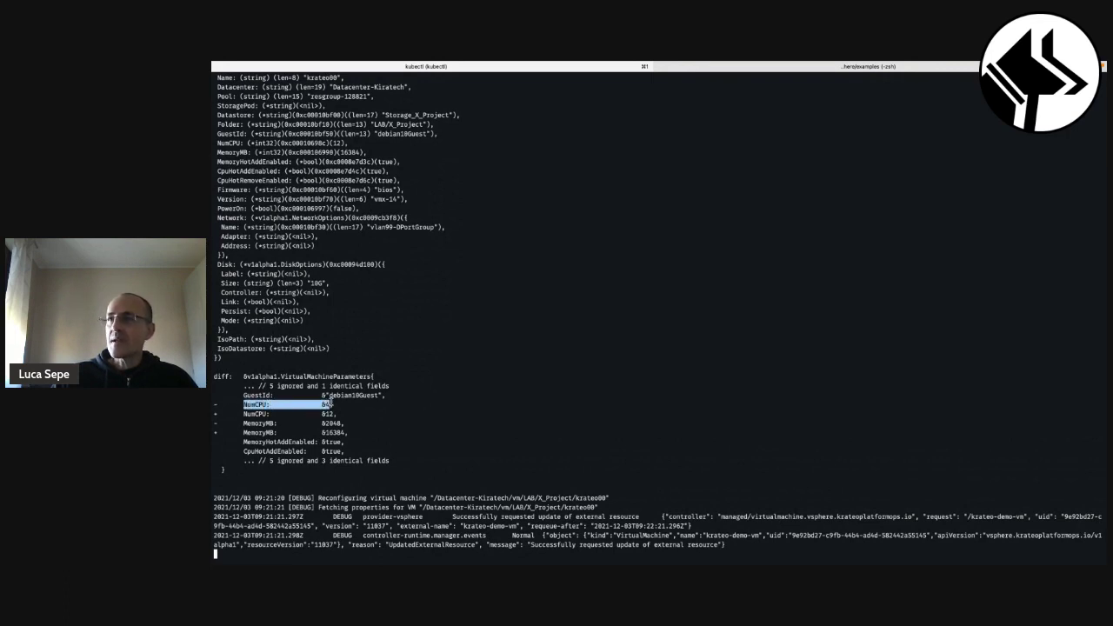
click(336, 402)
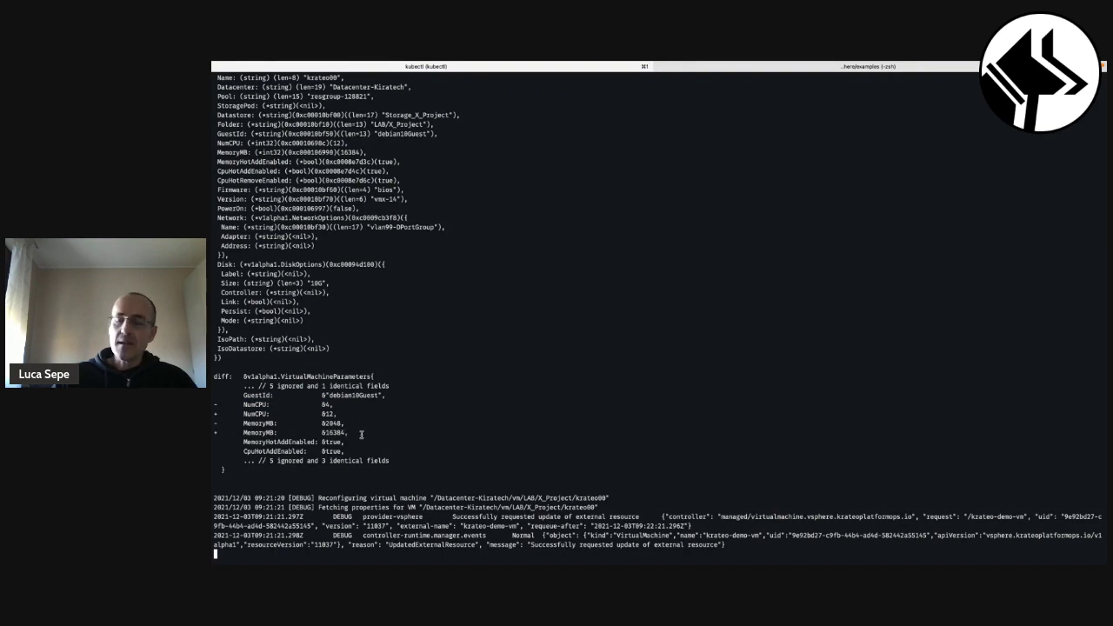
Switch to the vSphere Client and delete the krateo00 virtual machine from disk
key(ctrl+Left)
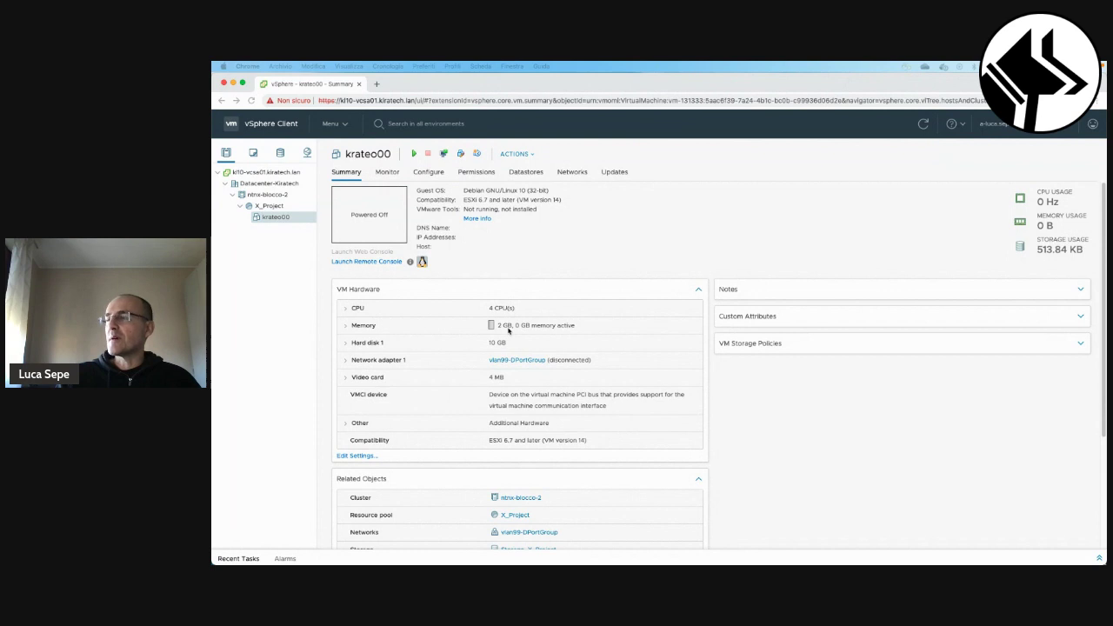
click(271, 217)
right_click(273, 218)
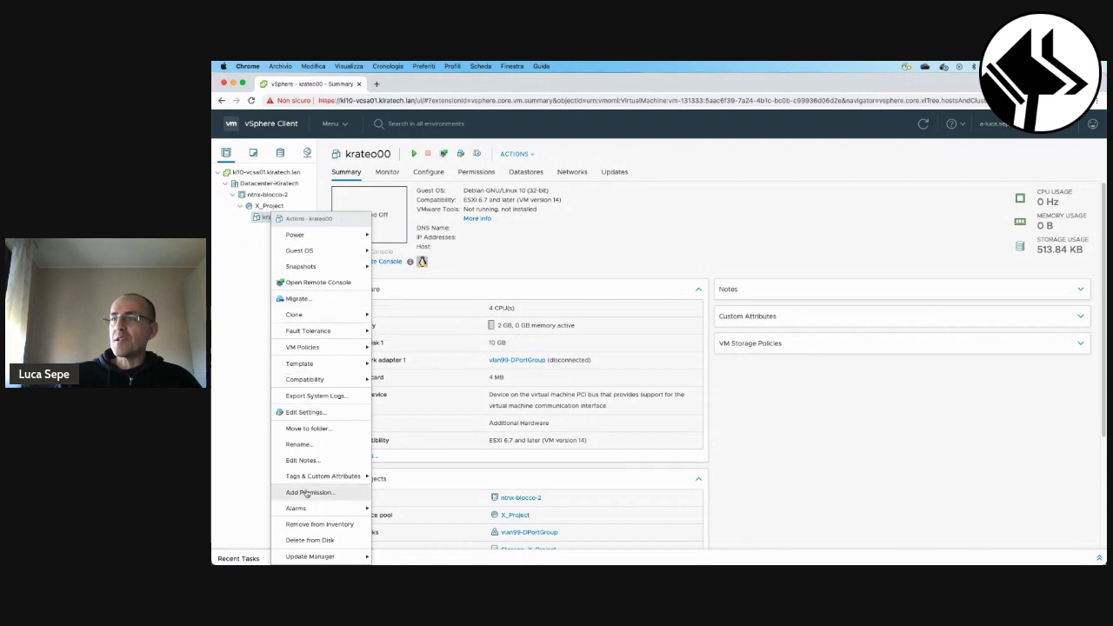
click(320, 539)
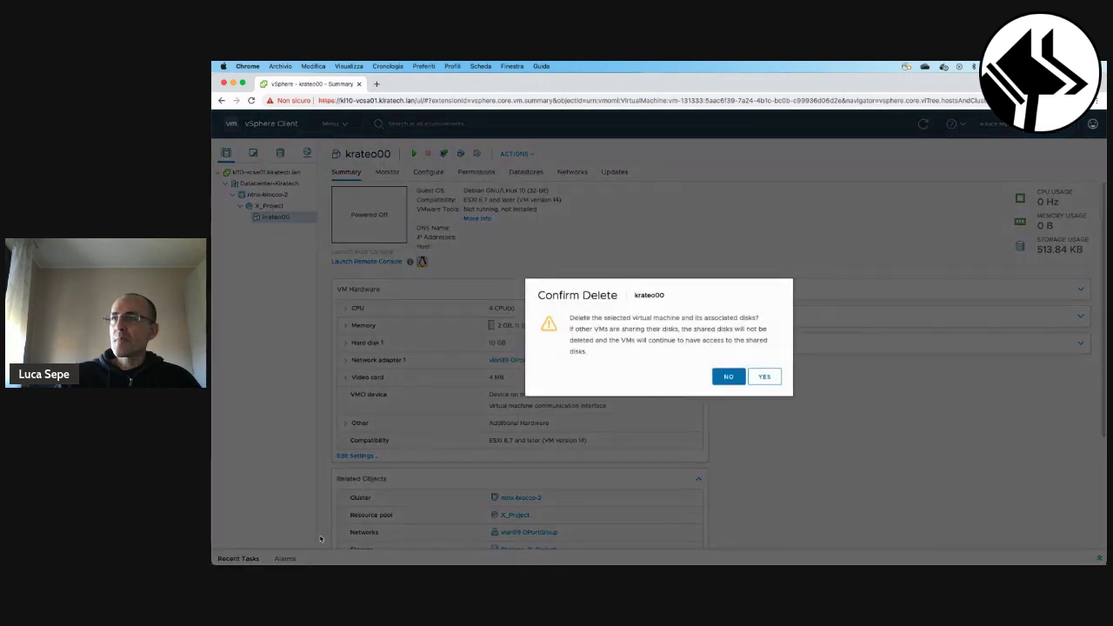
click(763, 378)
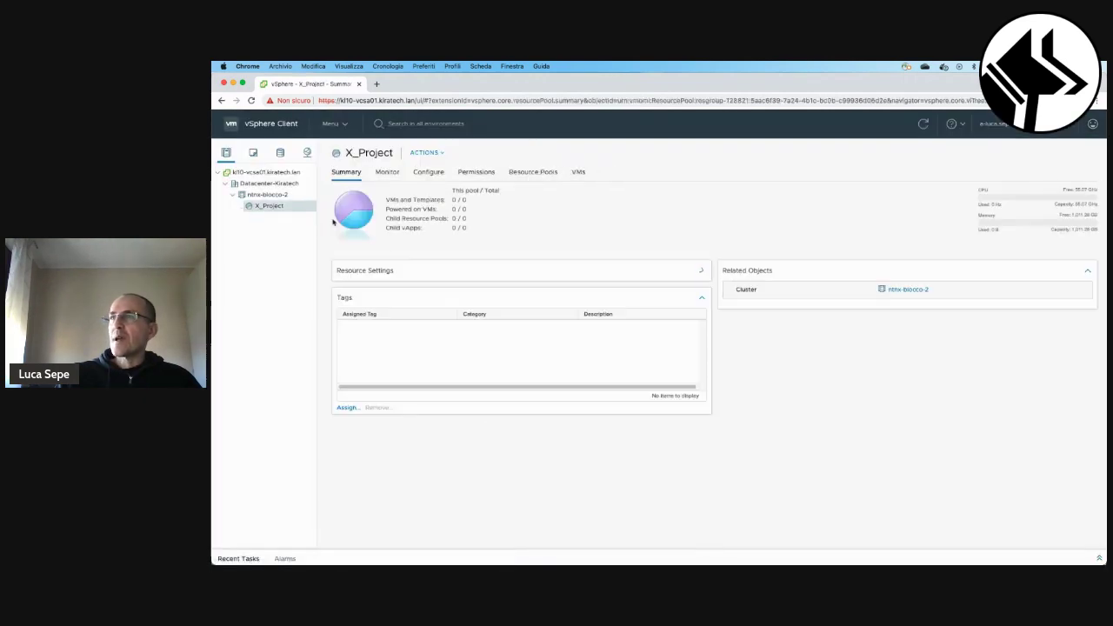
Return to the terminal, add blank lines after the last log output and watch the provider's new entries
key(ctrl+Right)
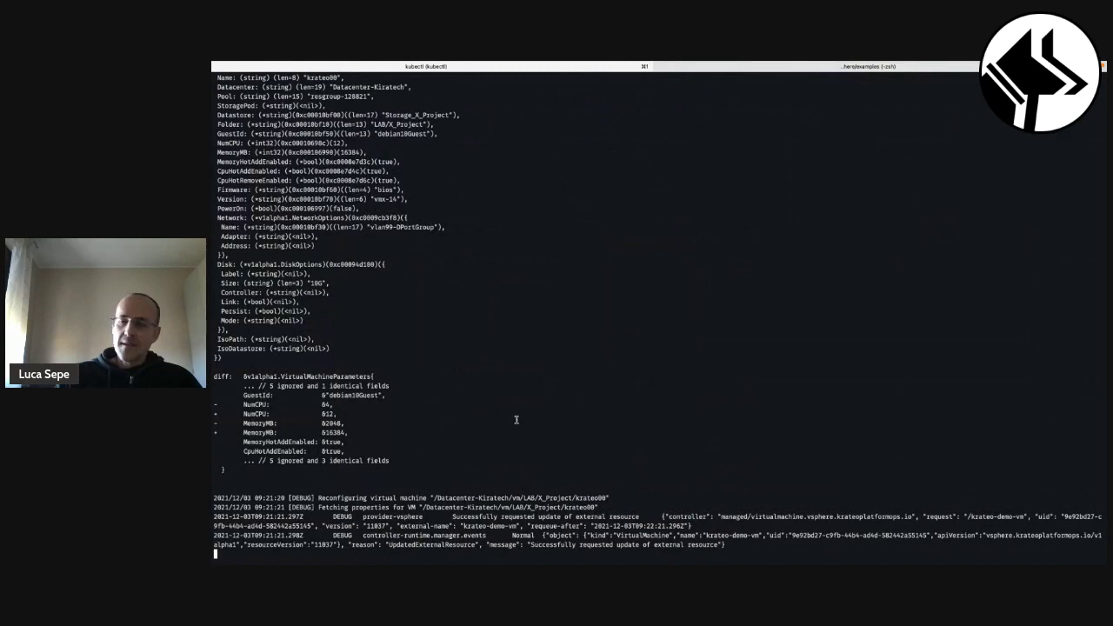
key(Return)
key(Return)
key(Return)
key(Return)
key(Return)
key(Return)
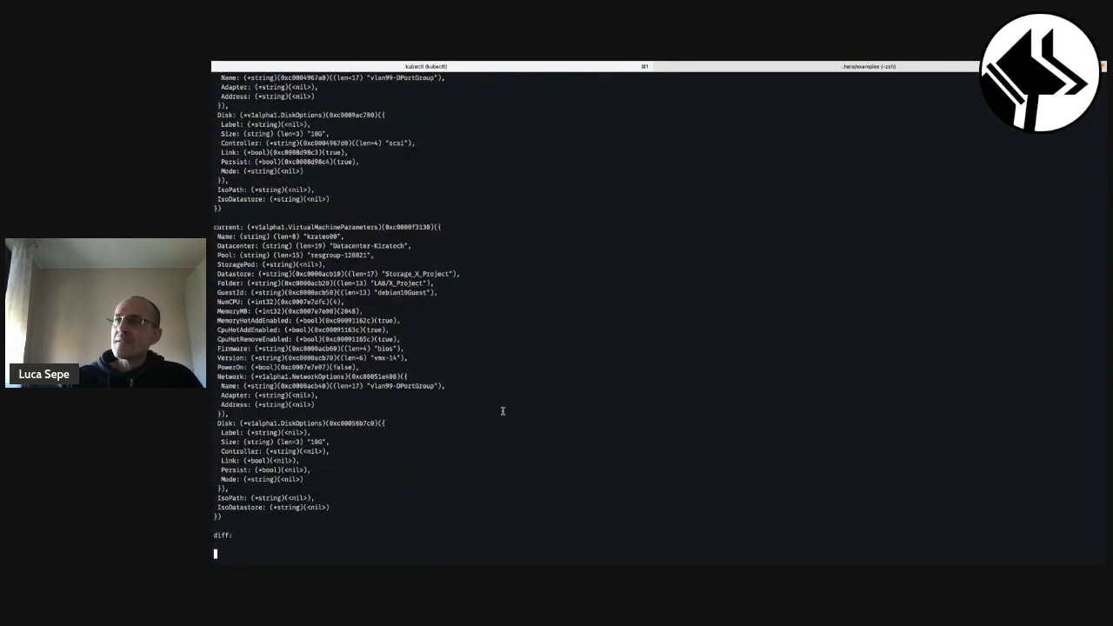
Compare krateo00's hardware summary in the vSphere Client with the specification in vm.yaml in the code editor
key(ctrl+Left)
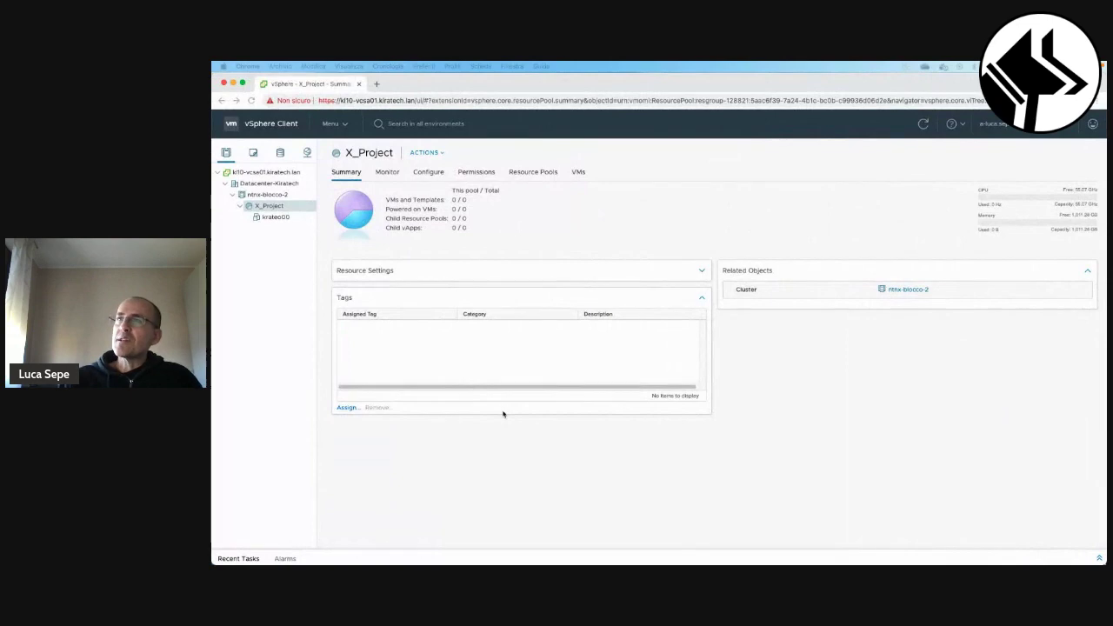
click(275, 218)
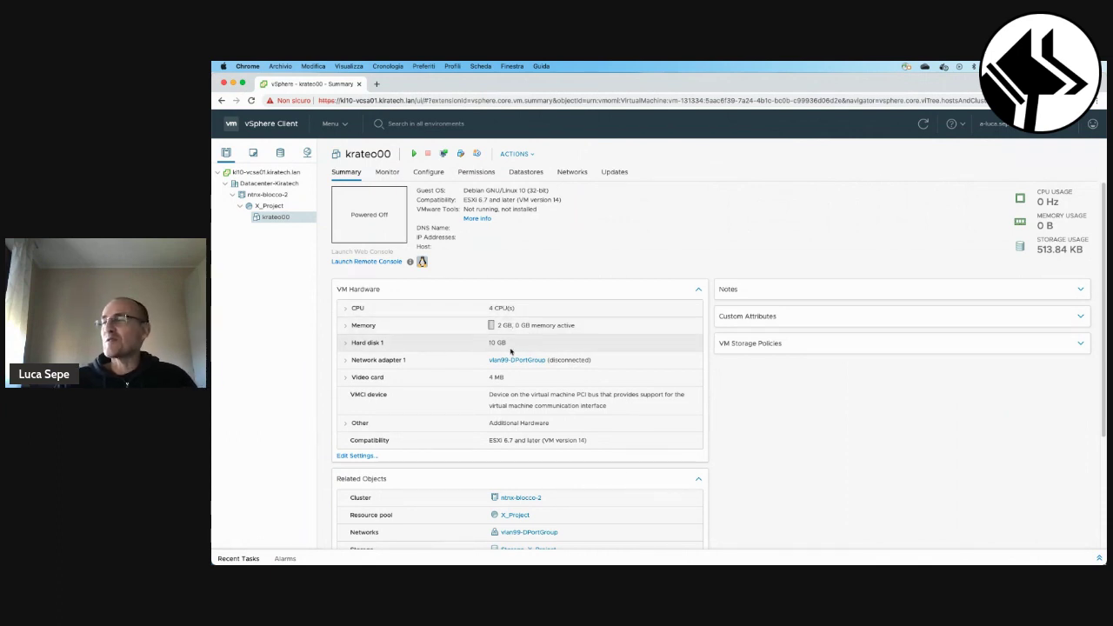
key(ctrl+Right)
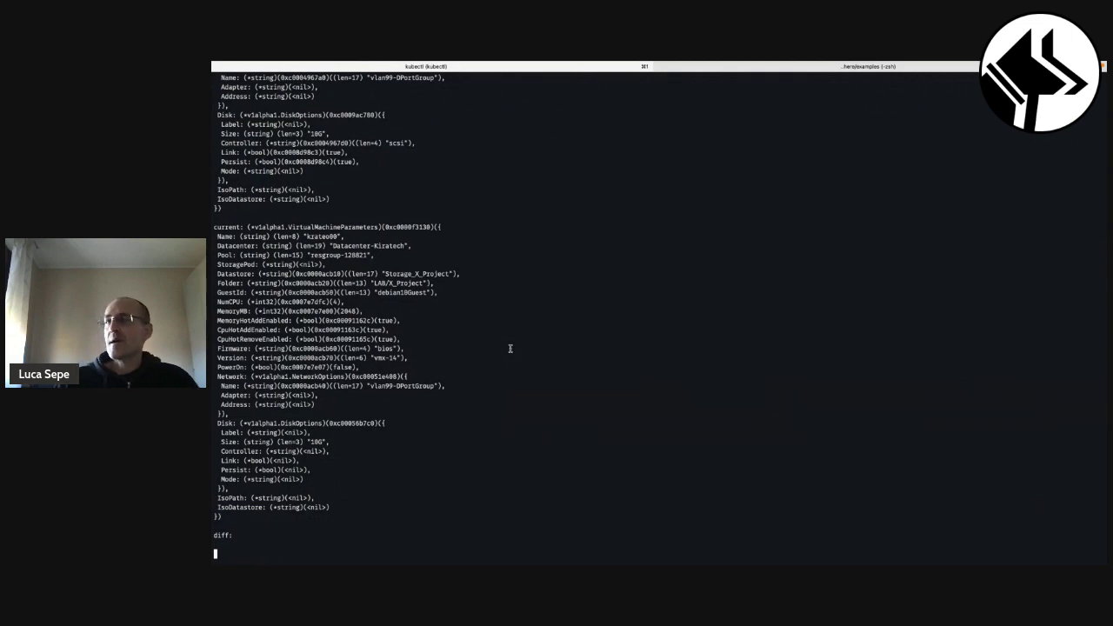
key(ctrl+Right)
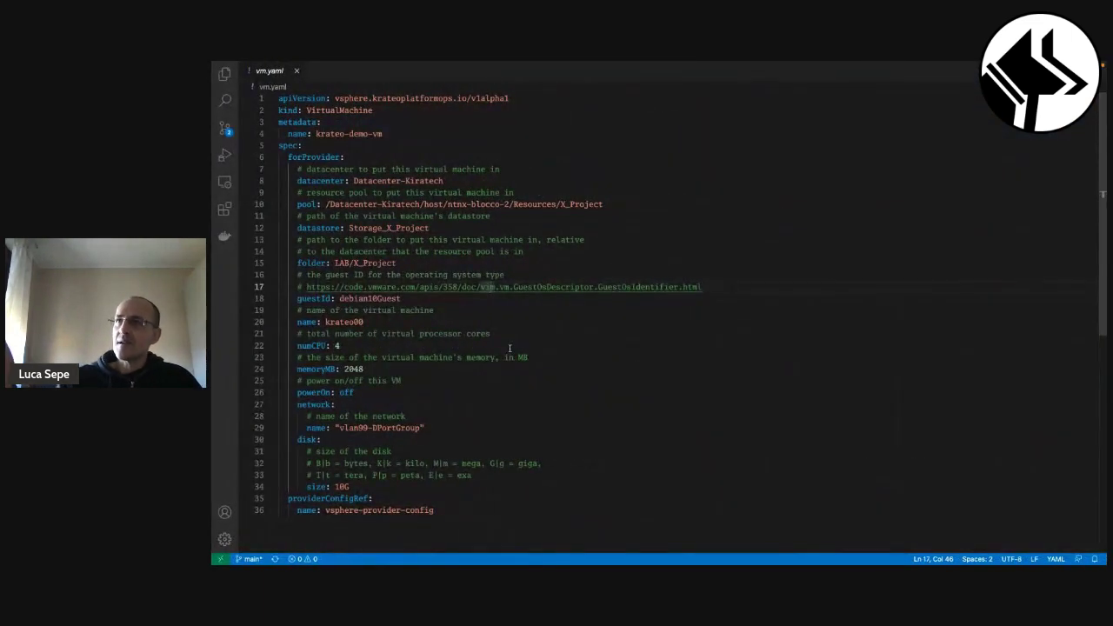
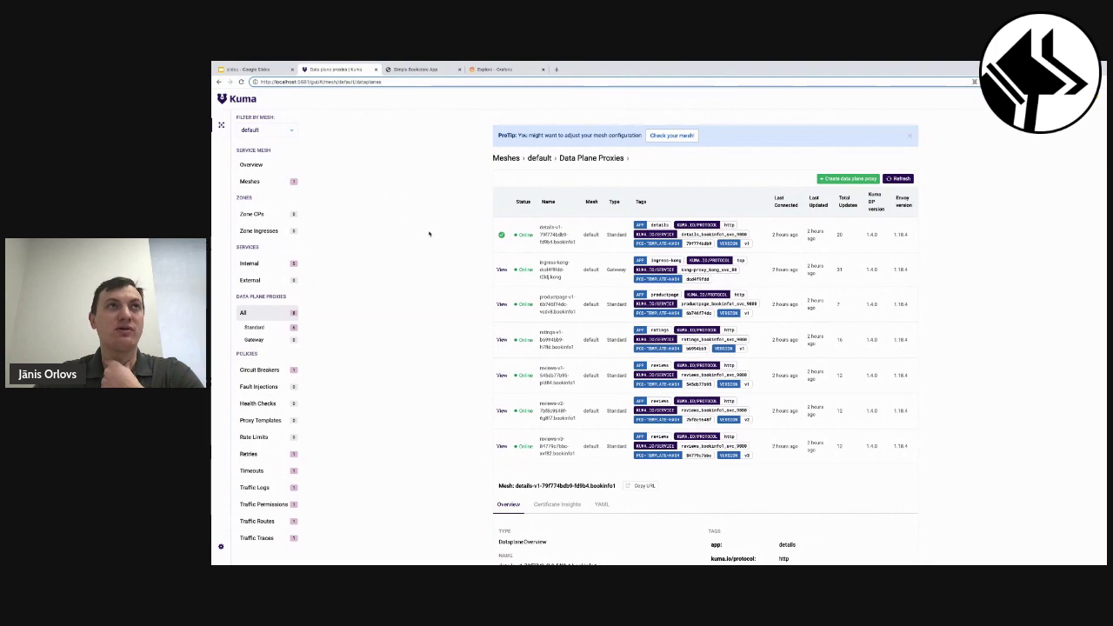
Review the list of data plane proxies and the details proxy's overview in Kuma
scroll(427, 235, down, 2)
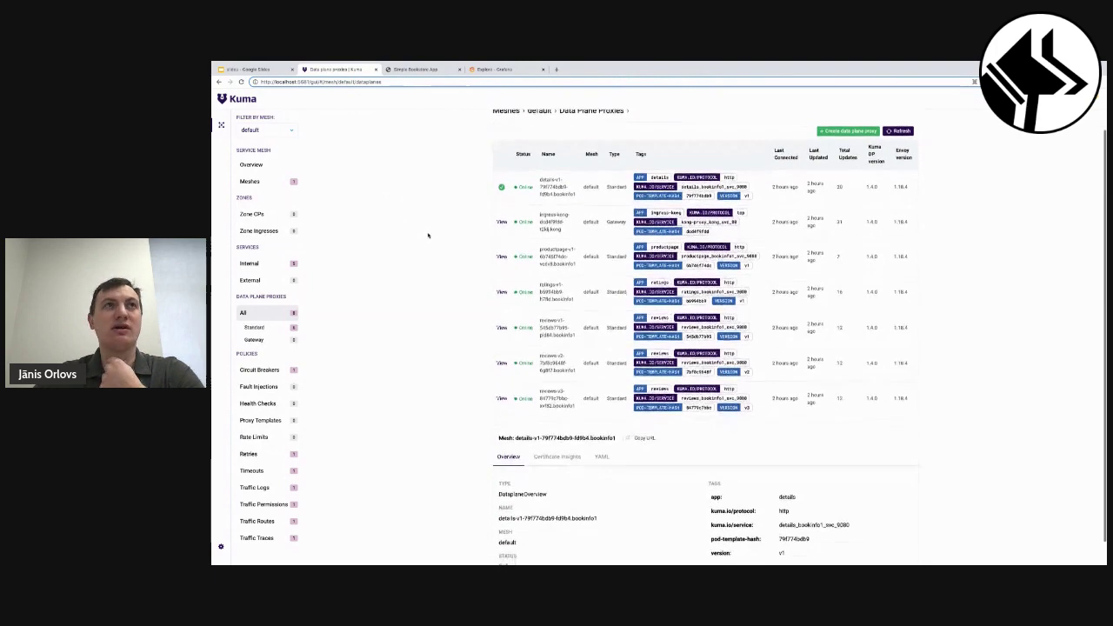
scroll(428, 235, down, 1)
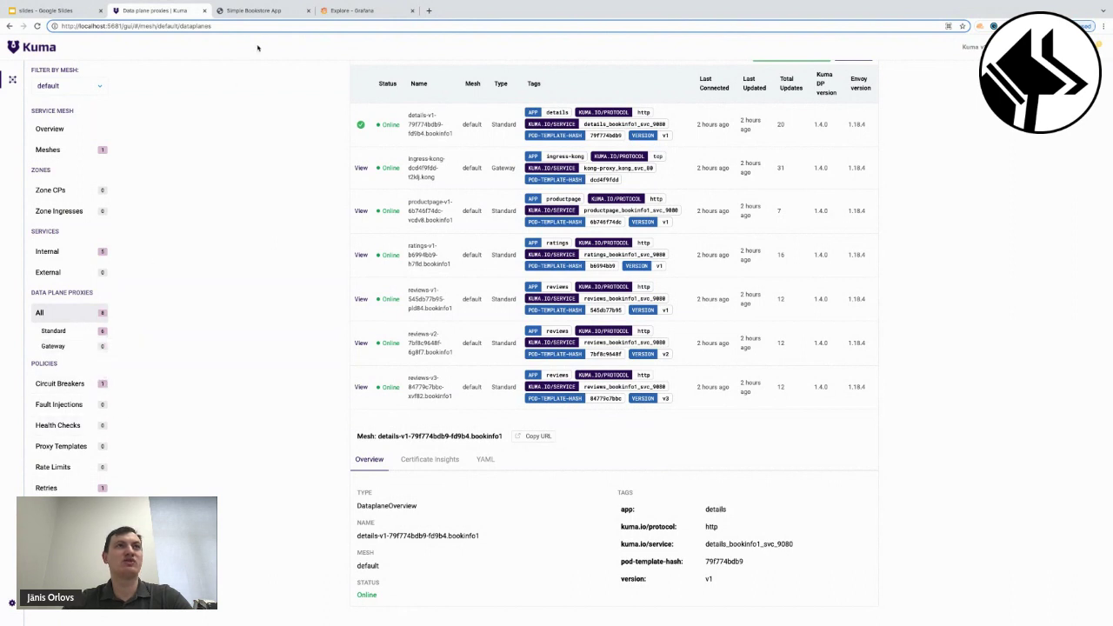
Load the Simple Bookstore App's home page by removing the product page path from its address
click(254, 10)
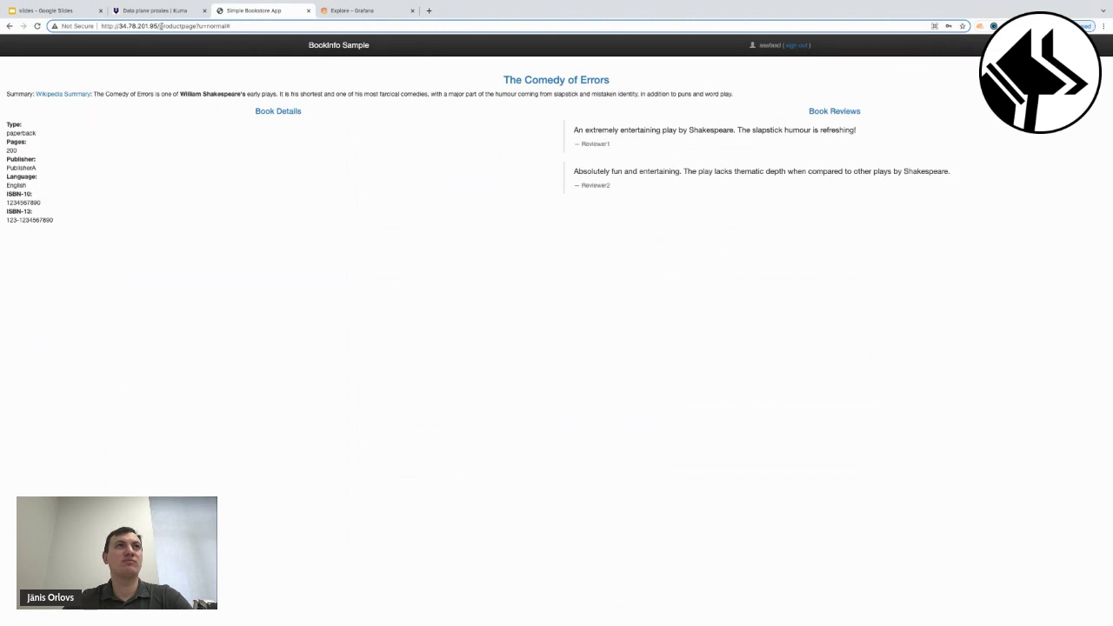
click(295, 30)
click(190, 25)
drag(158, 26, 241, 27)
key(BackSpace)
key(Return)
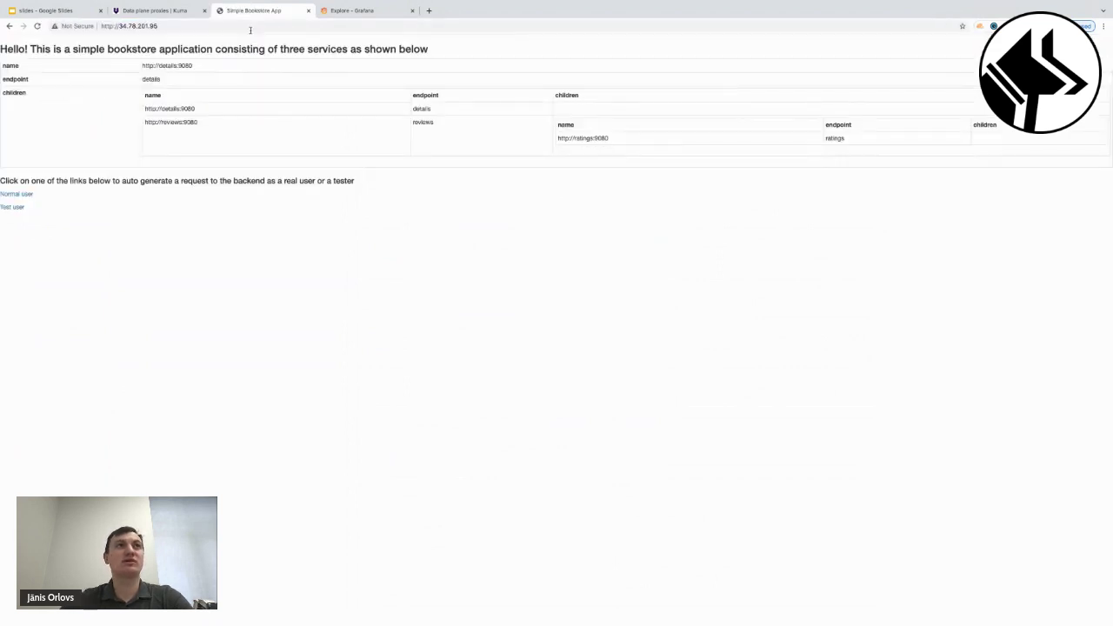
Open the bookstore's product page as a normal user and sign out of the account
click(25, 197)
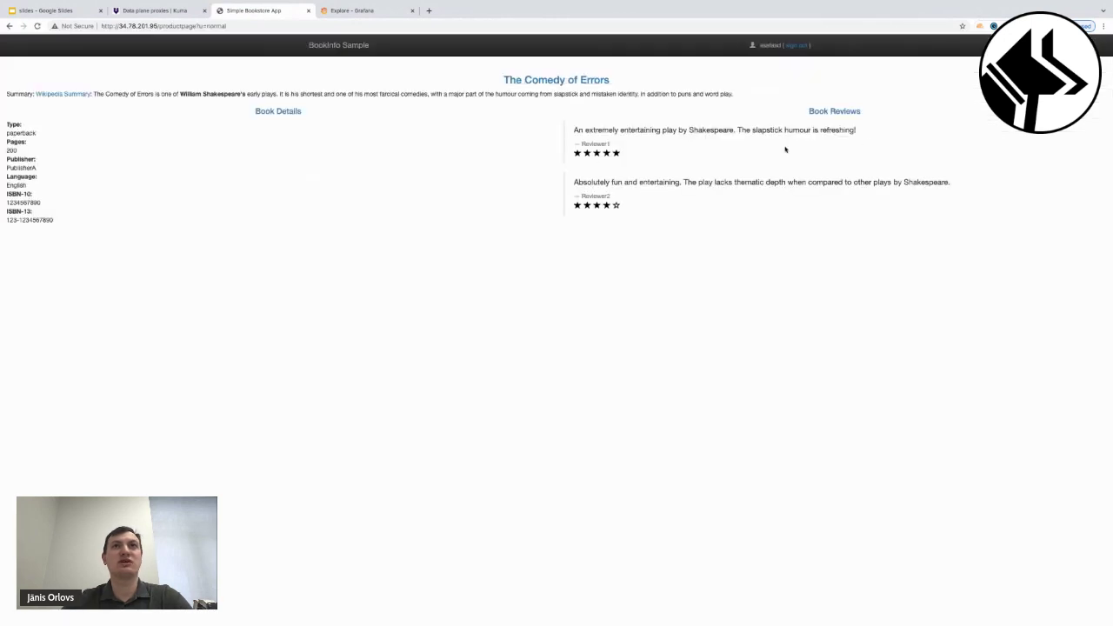
click(789, 46)
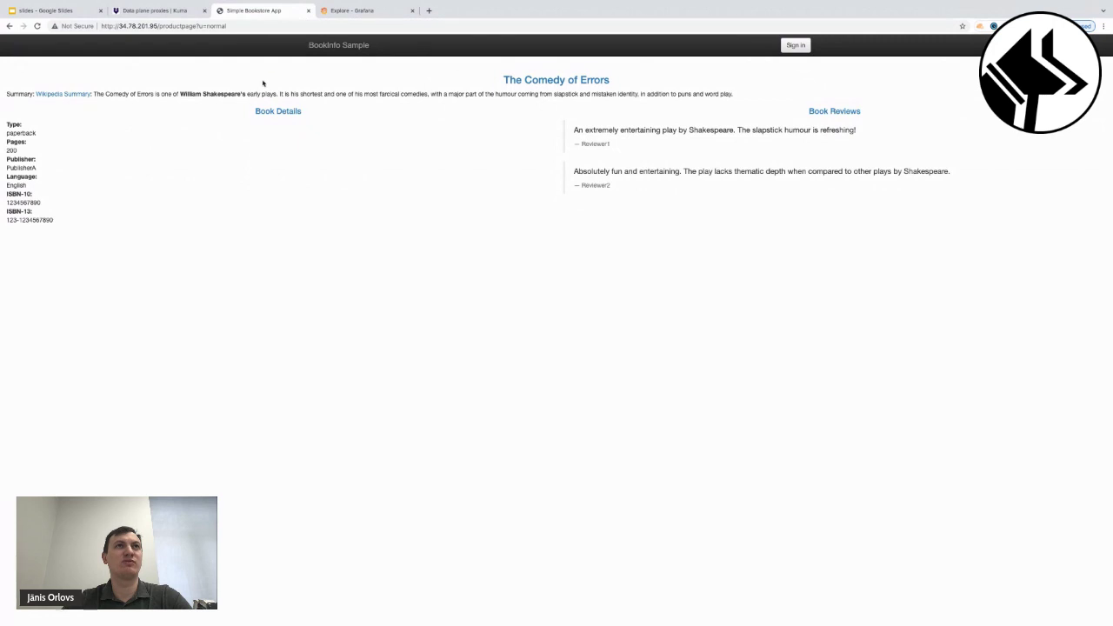
In Grafana Explore, close the old Tempo split pane and open the newest bookinfo1 reviews log entry's trace in Tempo
click(347, 11)
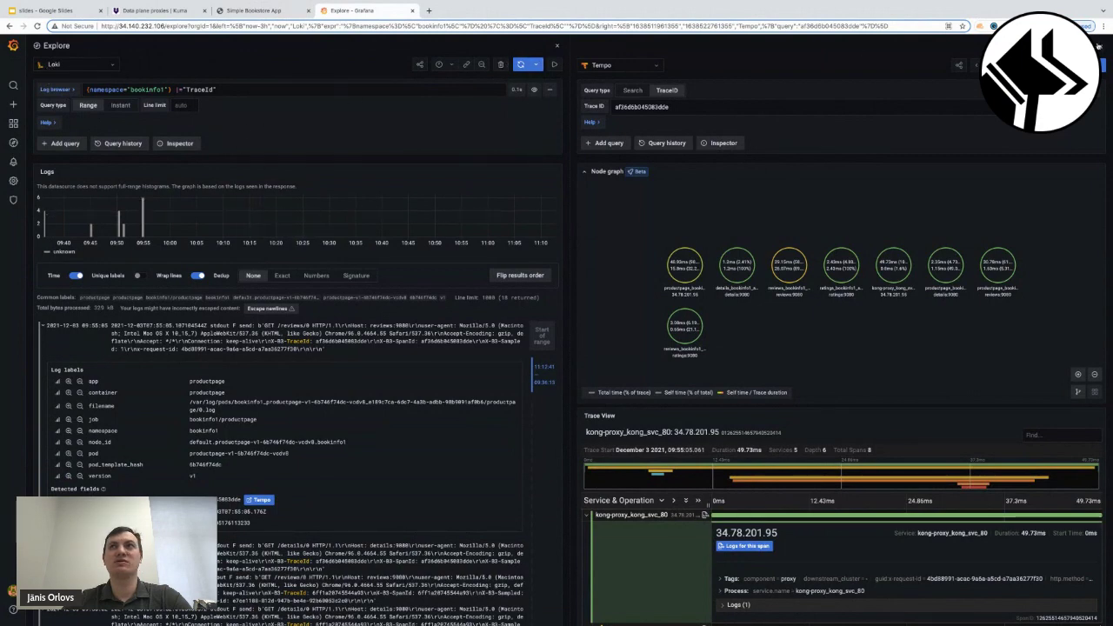
click(1099, 45)
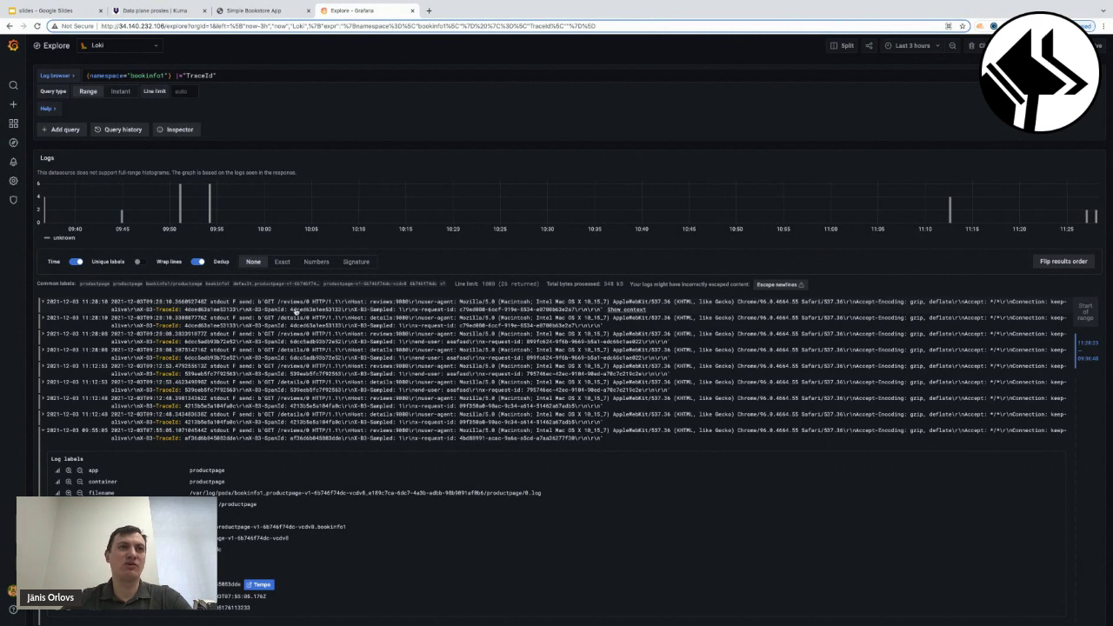
click(296, 306)
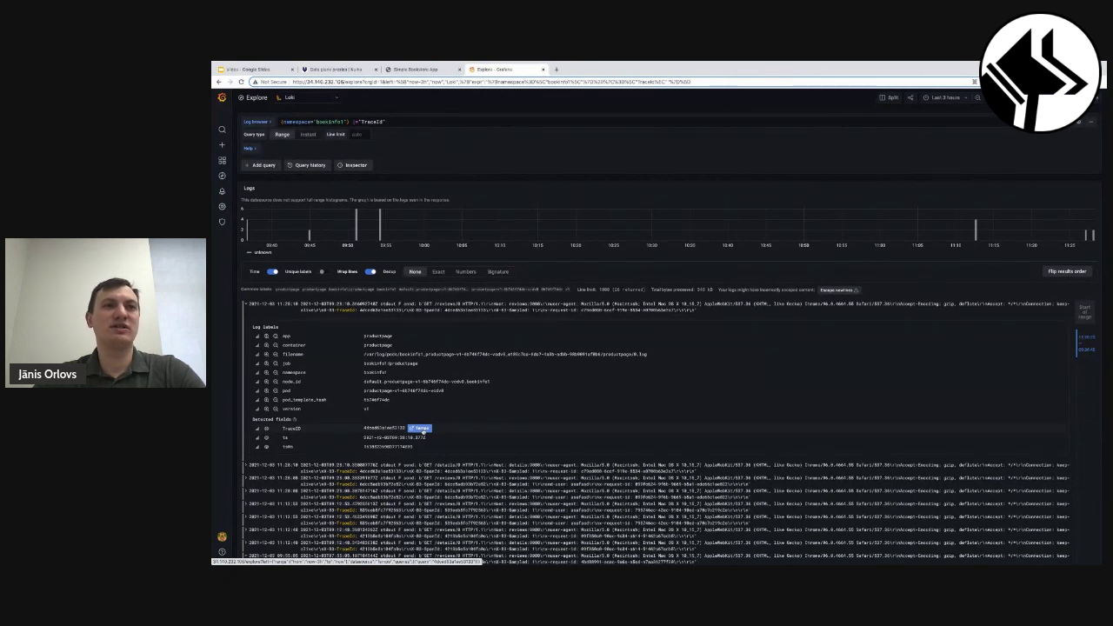
click(420, 429)
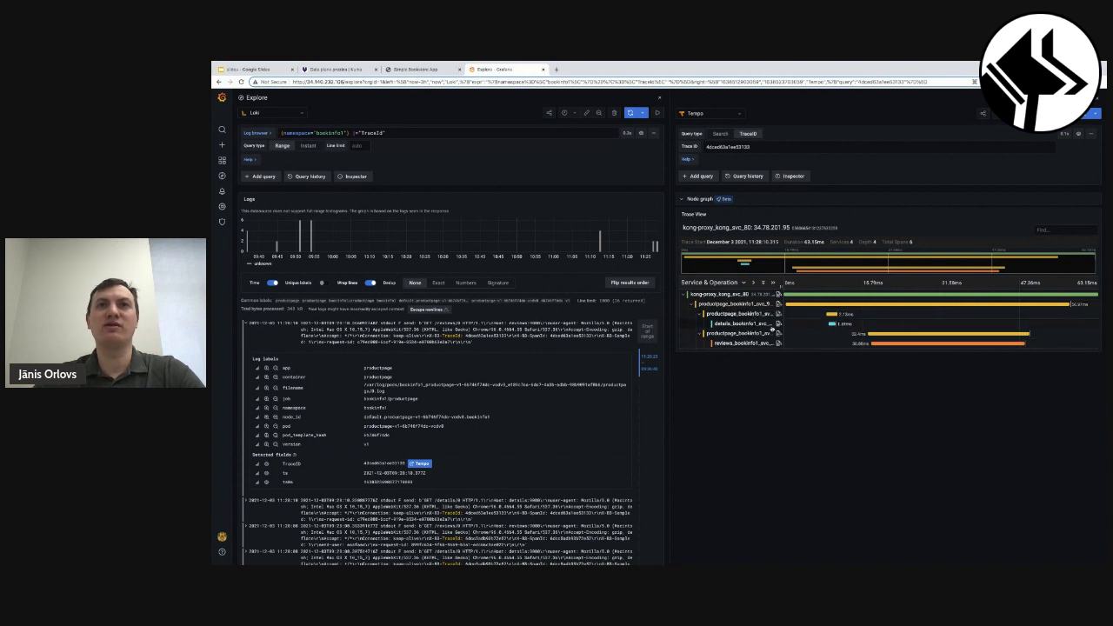
Expand the reviews, details and main productpage spans in the trace view and examine their details
click(745, 345)
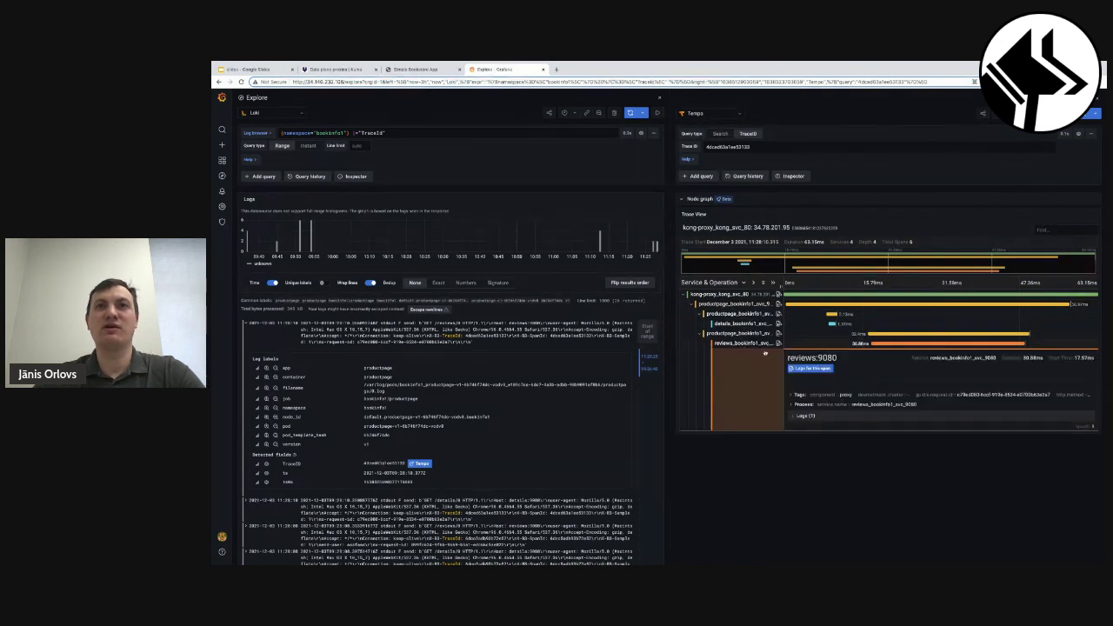
click(746, 324)
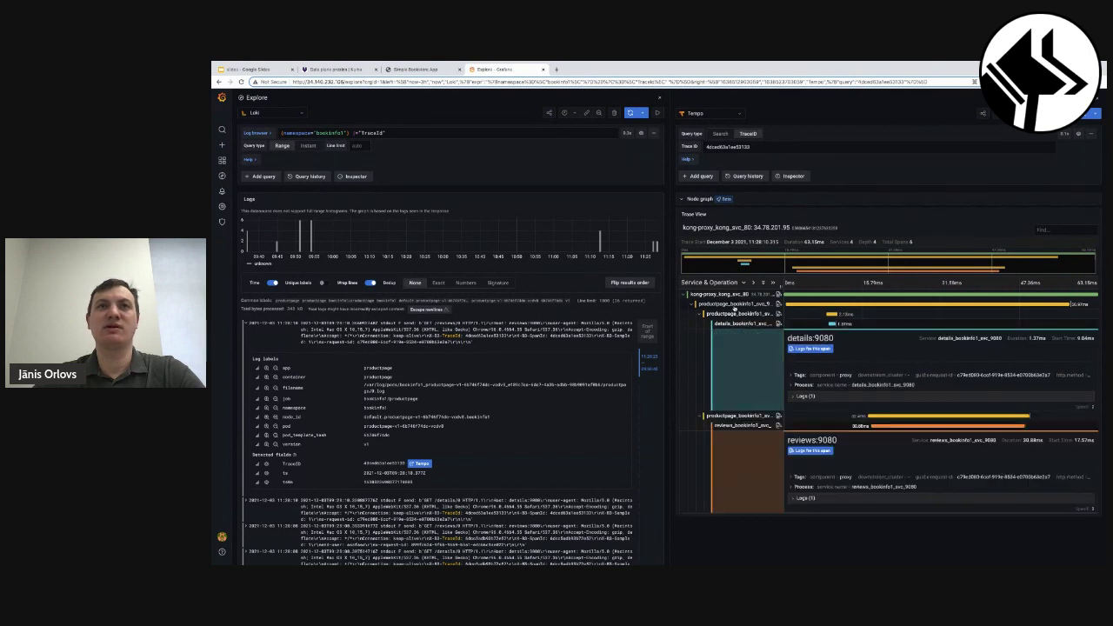
click(734, 306)
scroll(866, 392, down, 1)
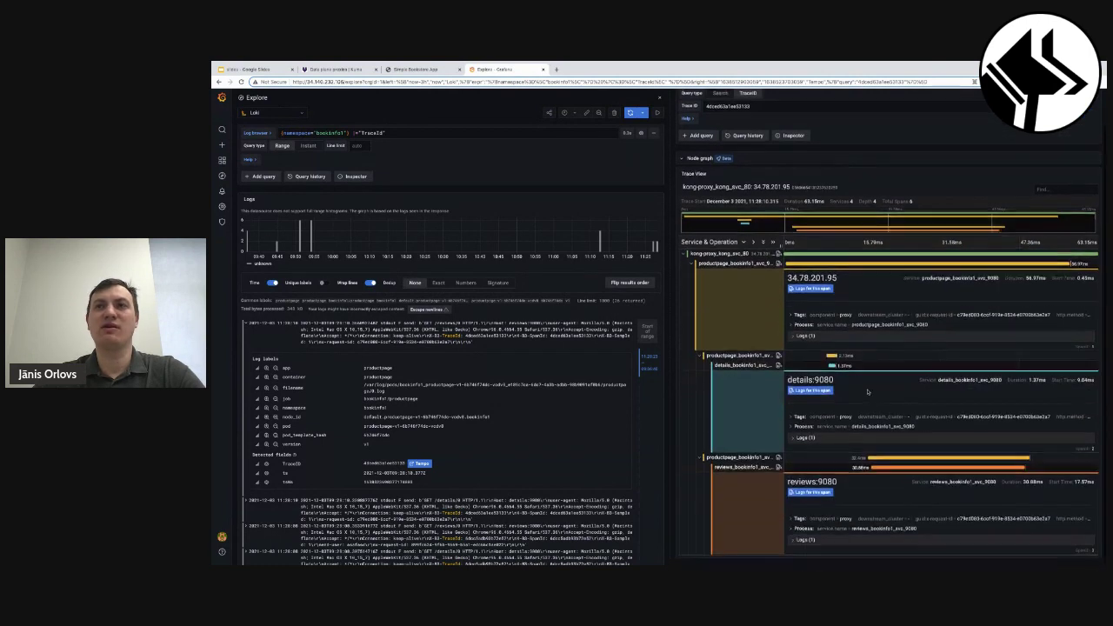
scroll(846, 356, up, 1)
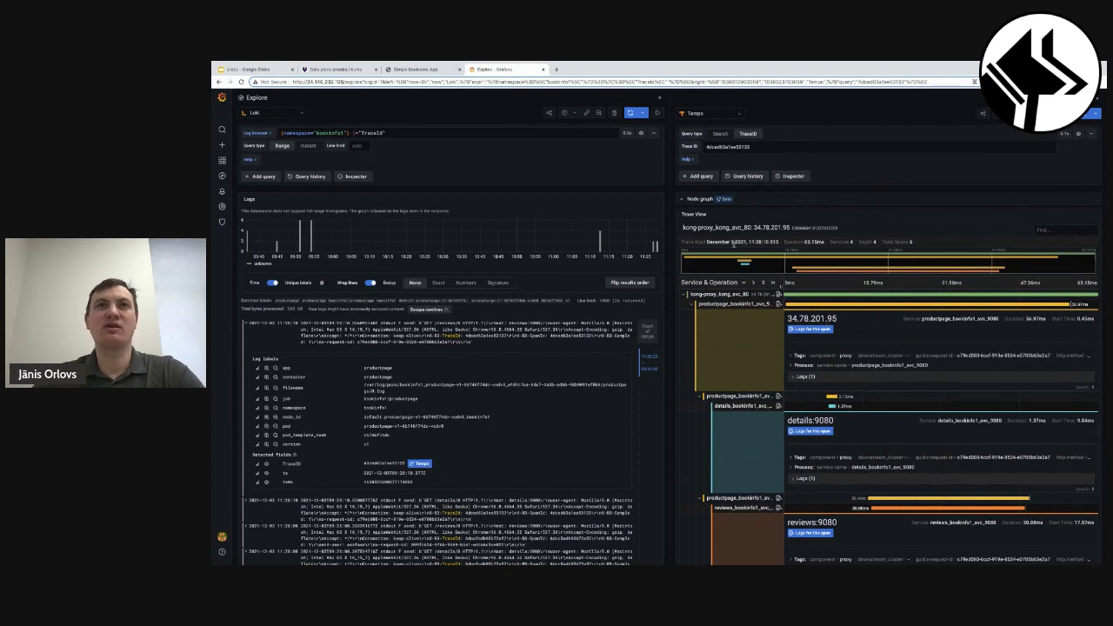
Expand the trace's node graph and examine the request path from the Kong proxy through productpage to reviews and details
click(696, 199)
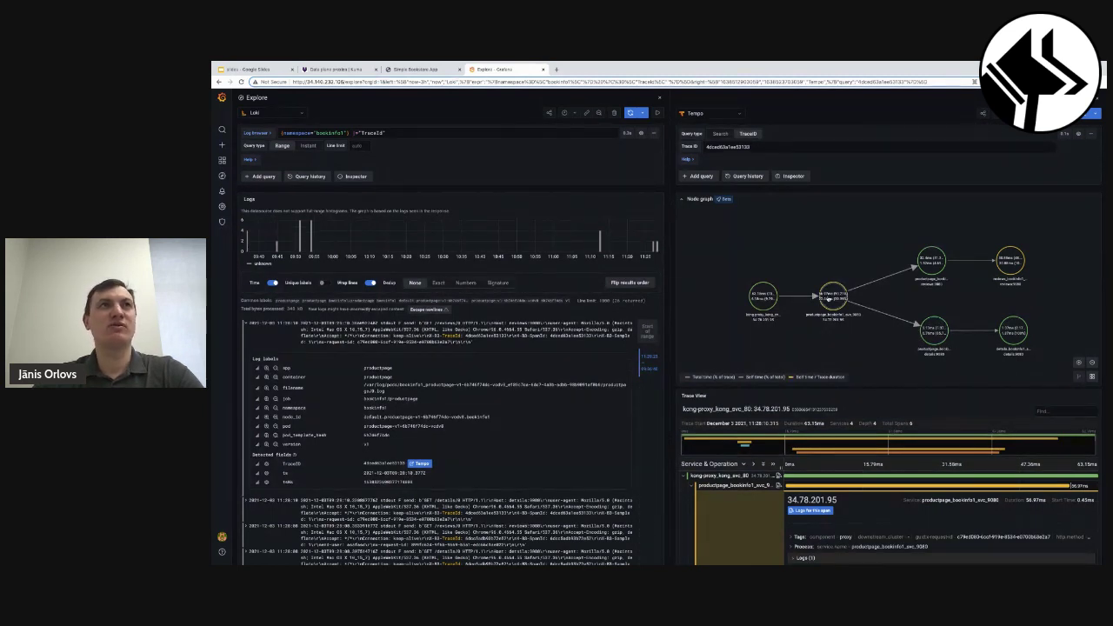
drag(835, 299, 833, 285)
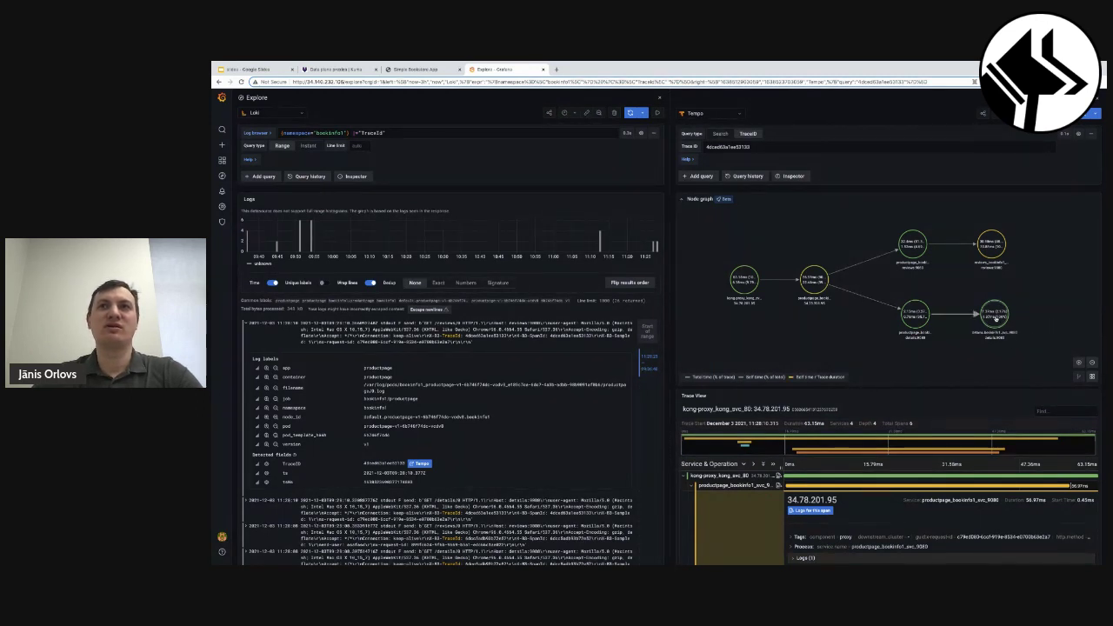
drag(1000, 322, 1029, 329)
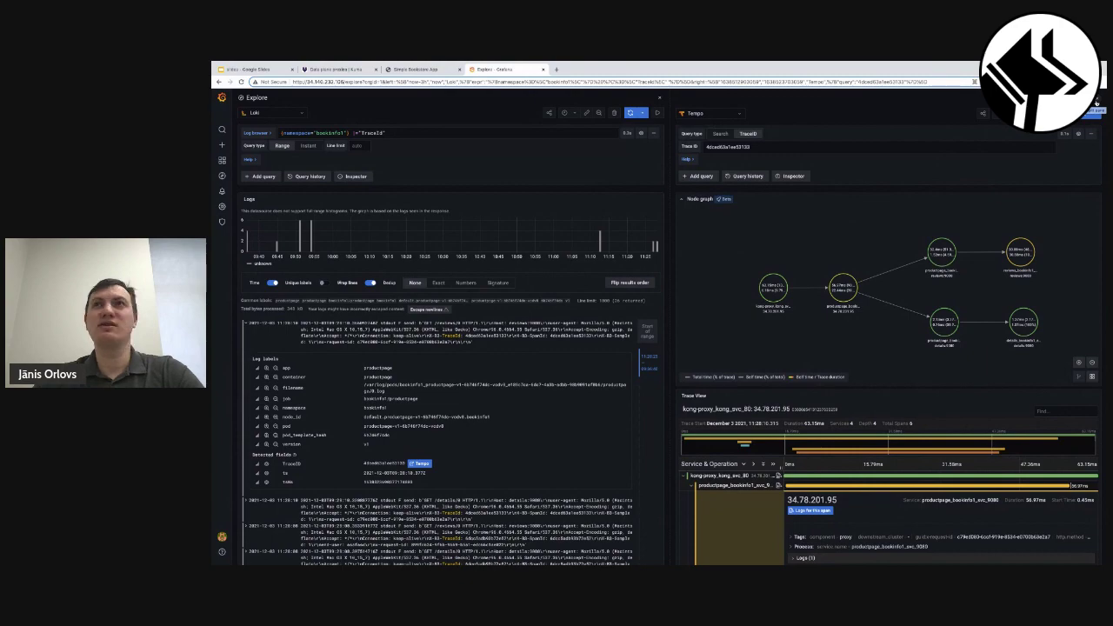
Expand the newest details request's log entry in Loki and review its labels alongside the trace spans
scroll(456, 367, down, 5)
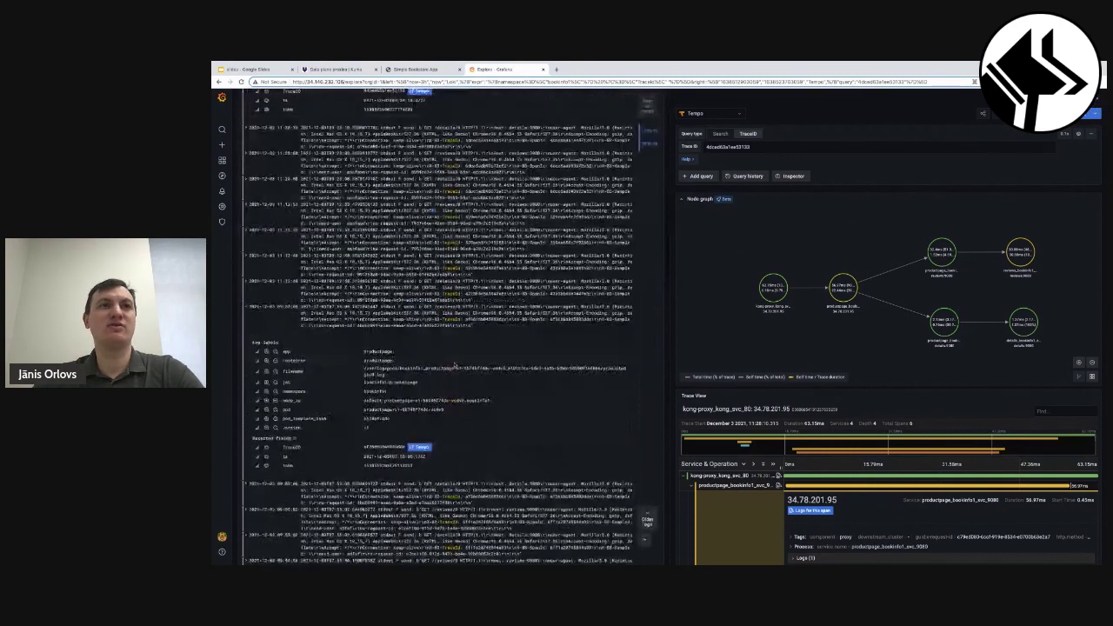
scroll(455, 367, up, 4)
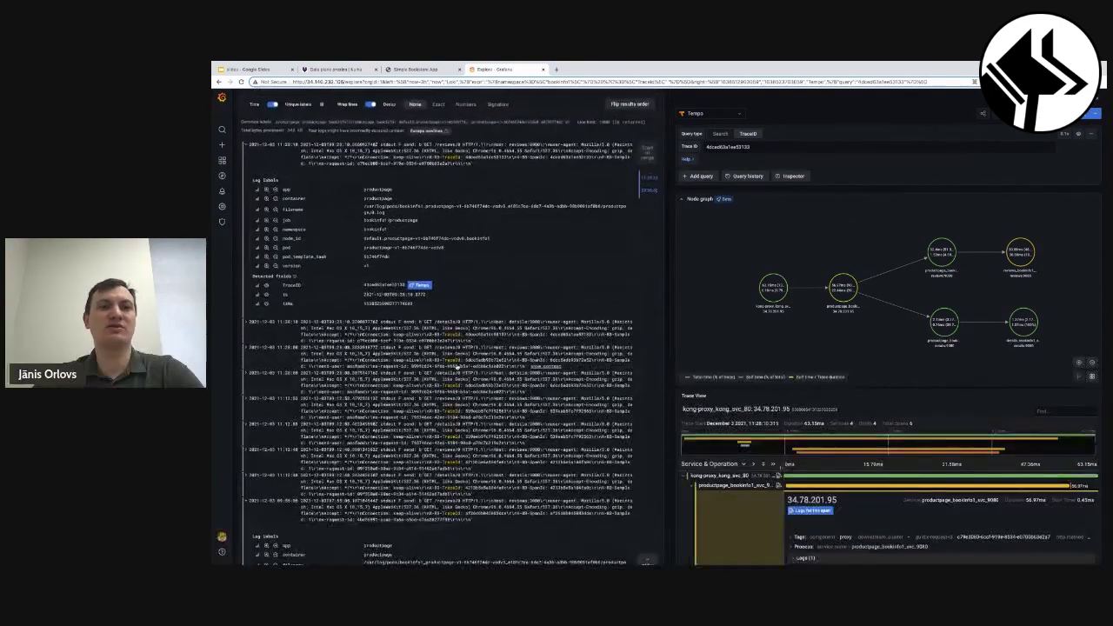
click(453, 366)
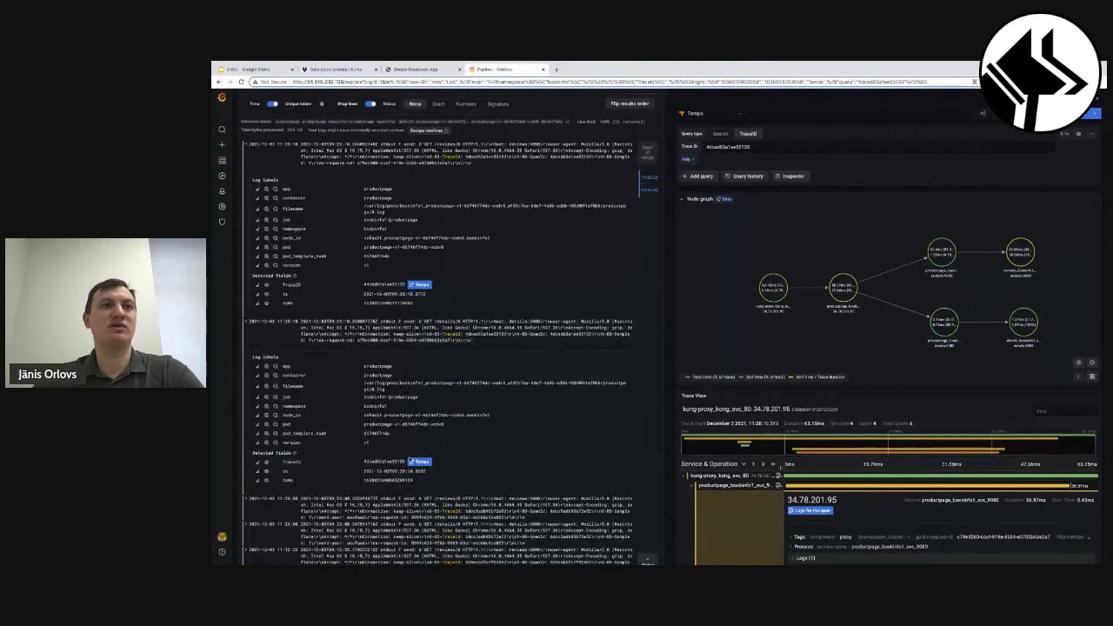
click(772, 464)
scroll(852, 478, down, 3)
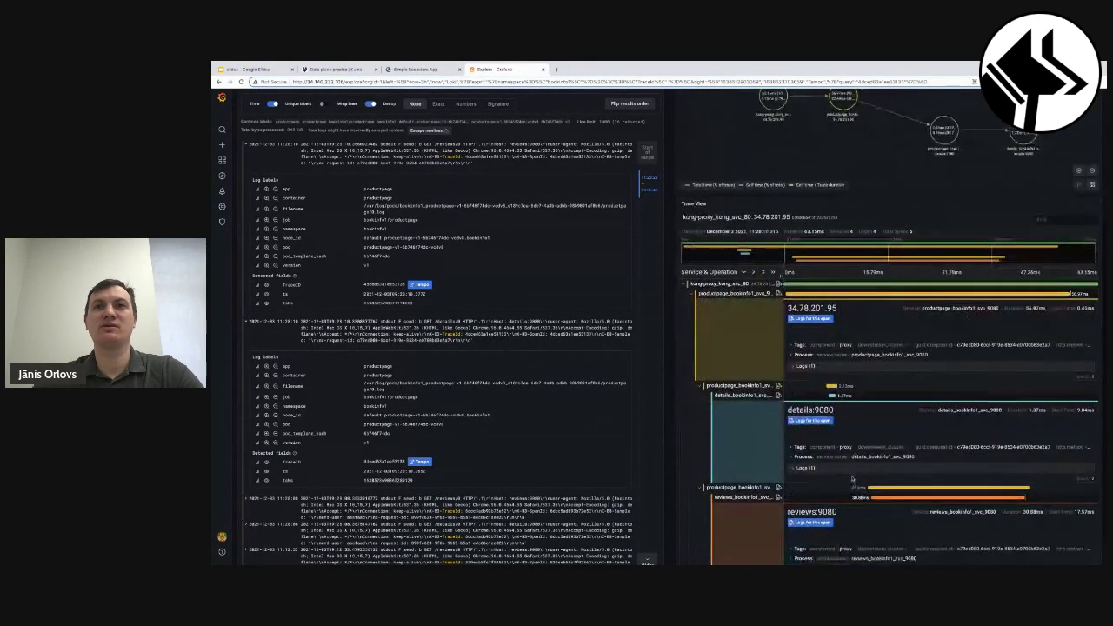
scroll(852, 479, up, 5)
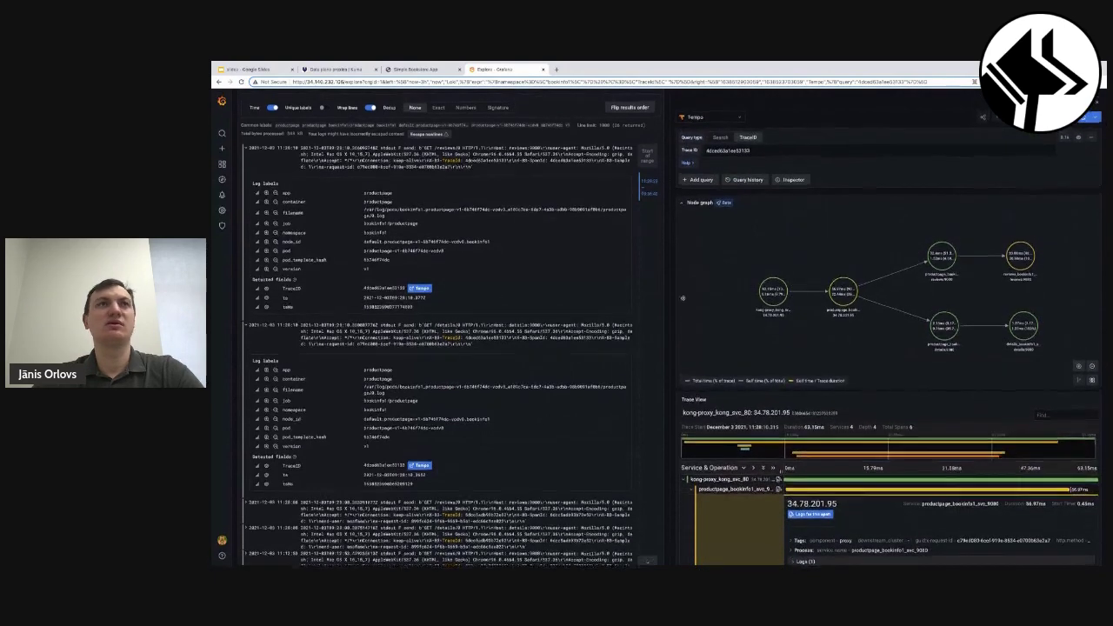
scroll(445, 119, up, 3)
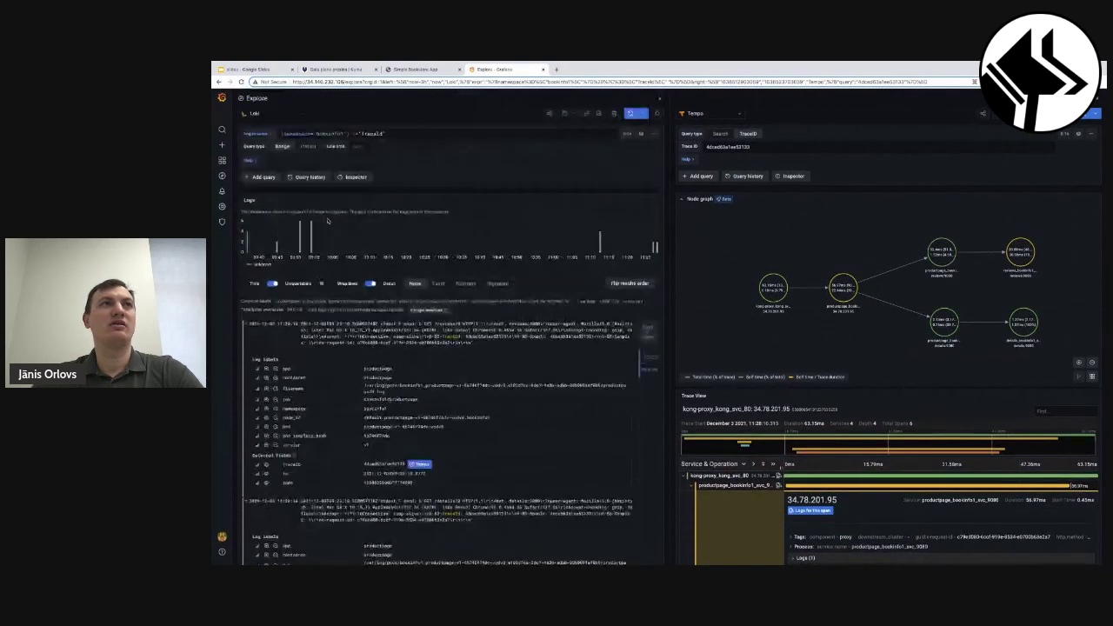
Set the log pane's data source to Tempo and search for traces with the label namespace="bookinfo1"
click(287, 117)
click(268, 137)
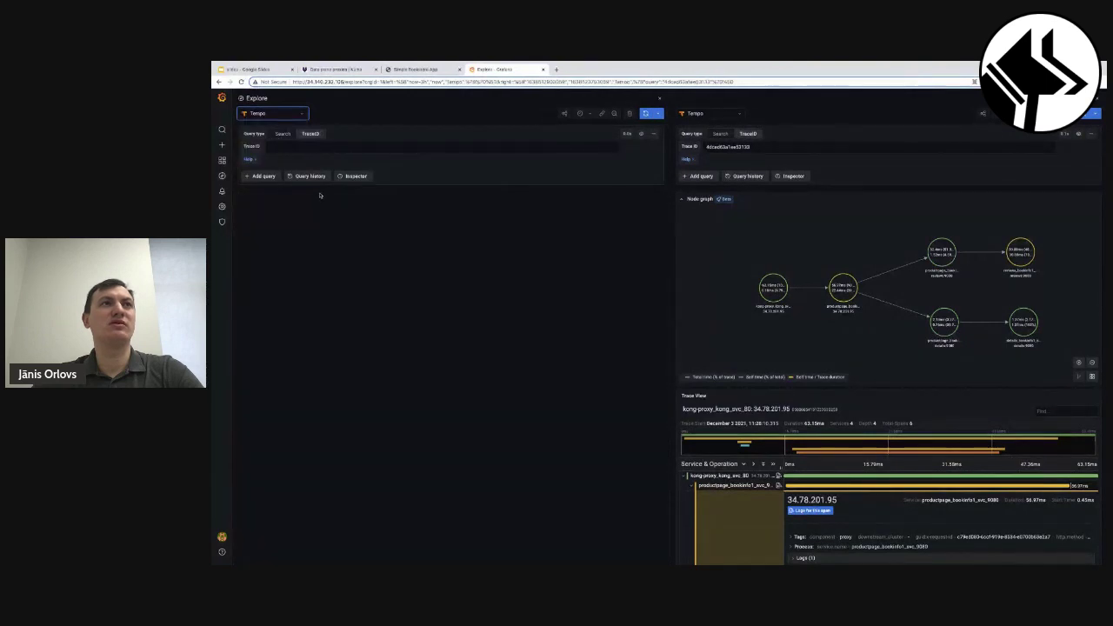
click(282, 134)
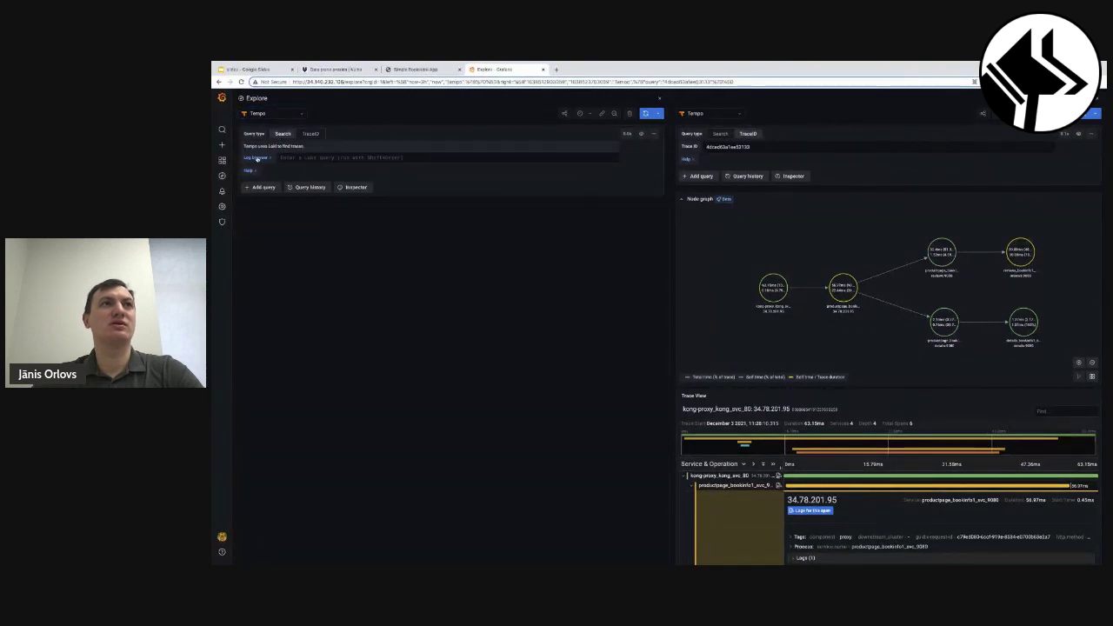
click(256, 158)
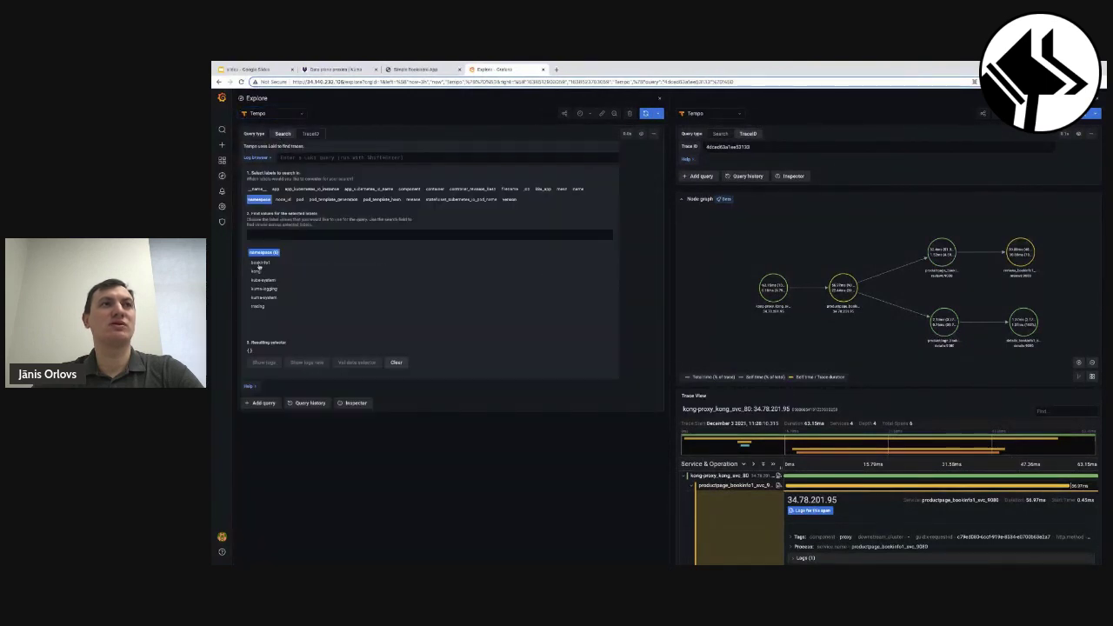
click(259, 263)
click(263, 363)
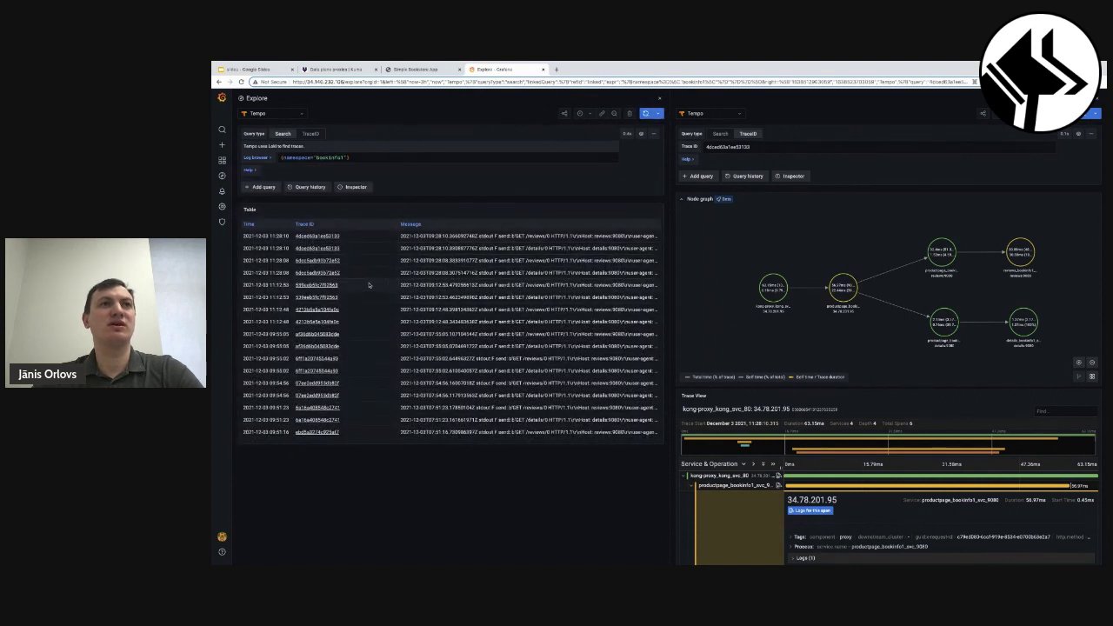
Compare the node graphs of the 11:28:08, 11:12:53 and 11:28:10 traces, setting the search pane's query type to TraceID before the last
click(335, 272)
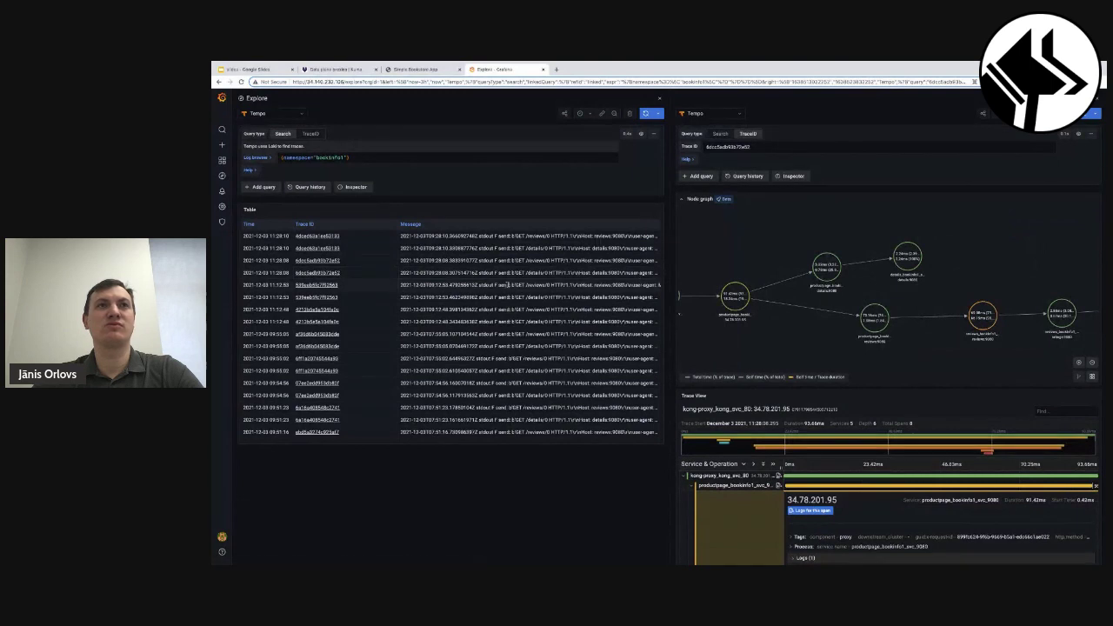
click(323, 285)
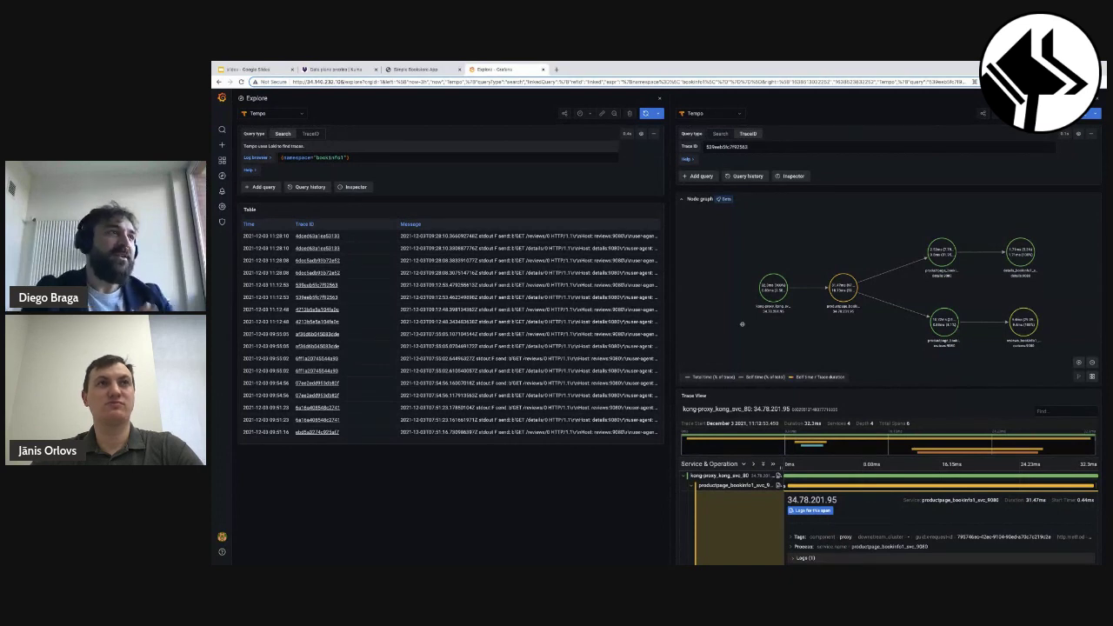
click(308, 134)
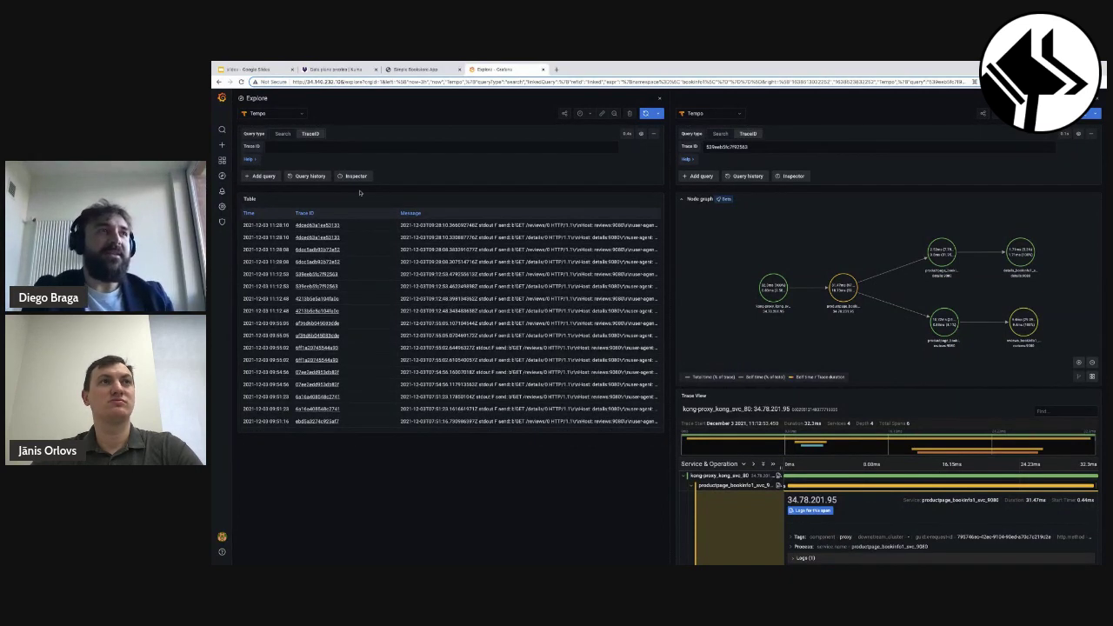
click(321, 226)
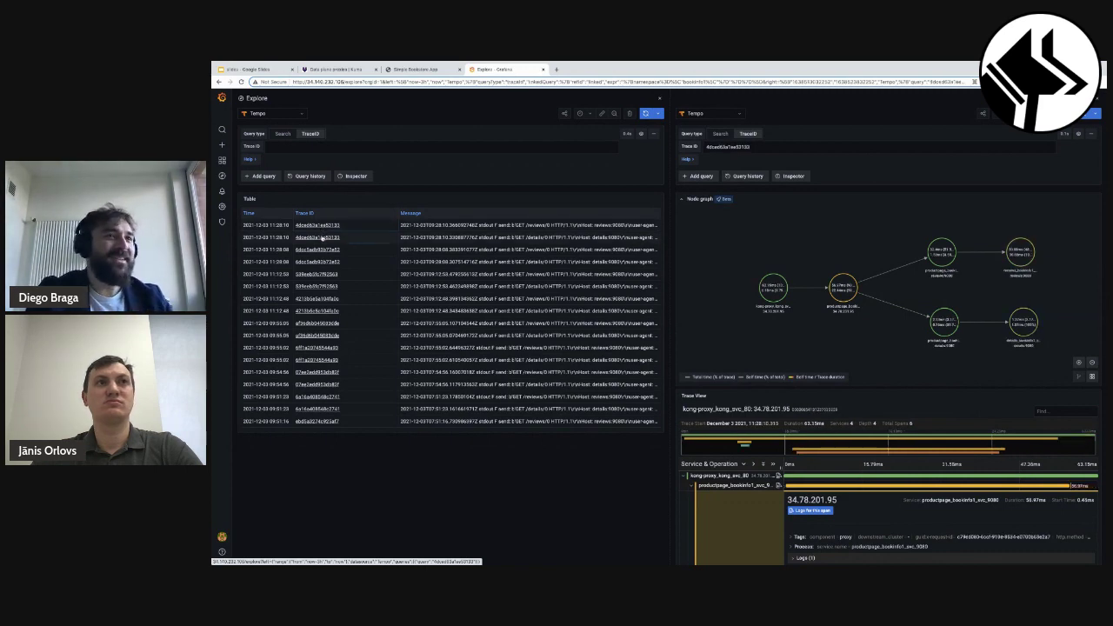
Expand the logs, process and tags of the main productpage span and examine its request attributes
scroll(899, 323, down, 5)
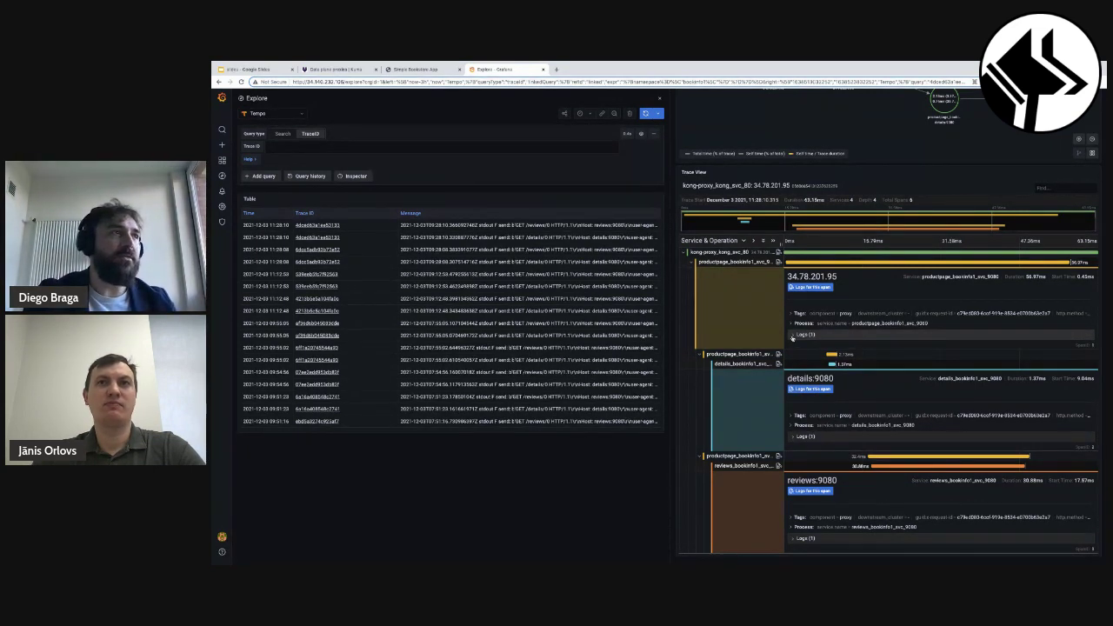
click(794, 335)
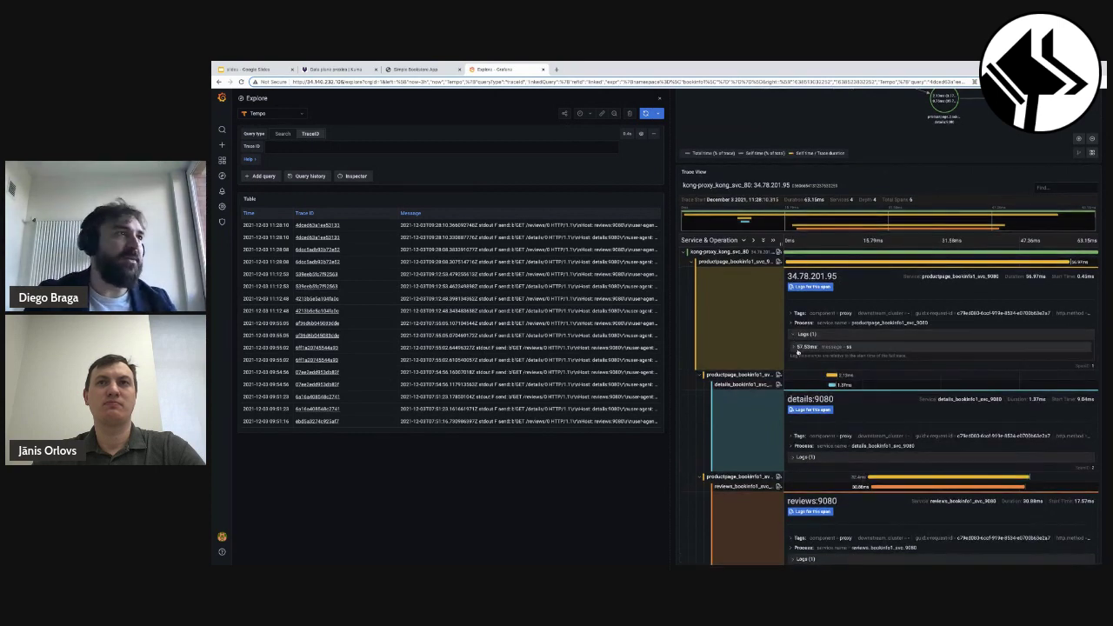
click(792, 323)
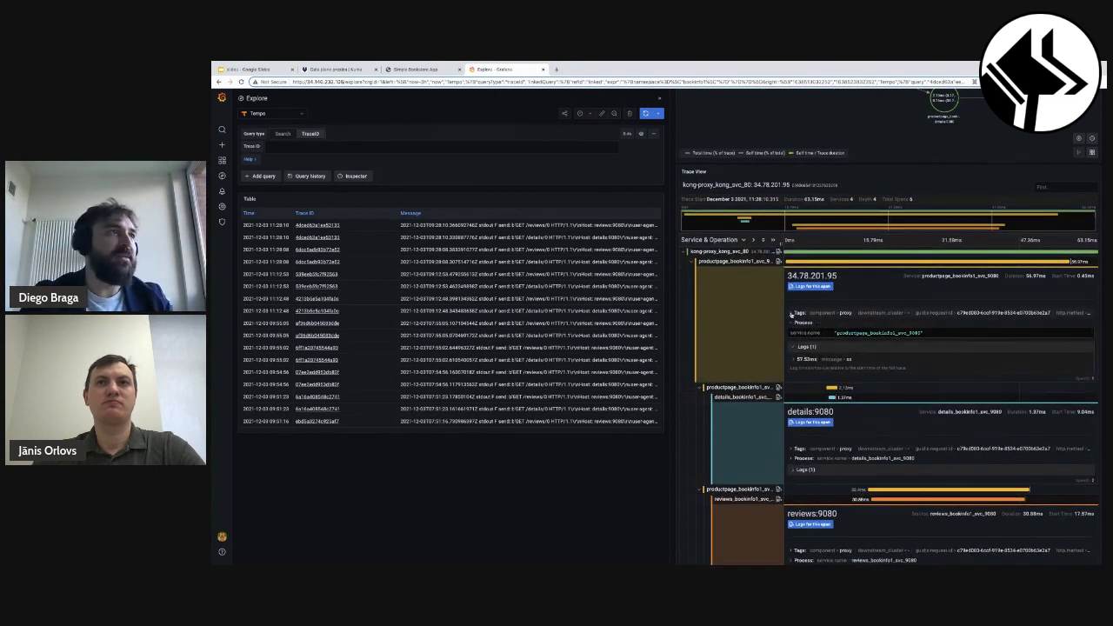
click(790, 314)
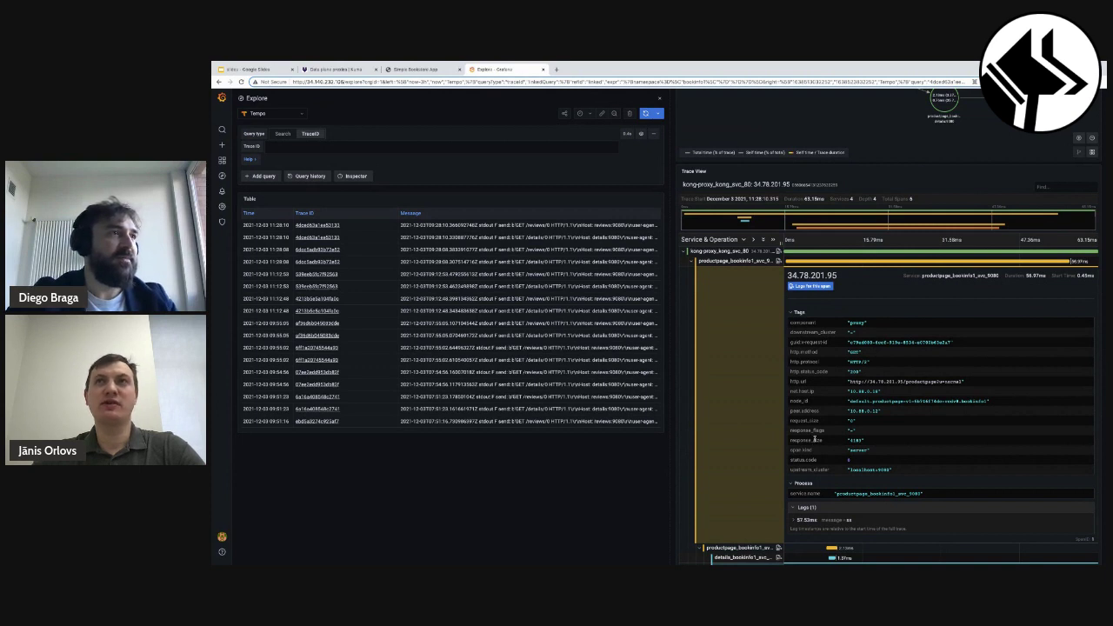
scroll(815, 440, up, 5)
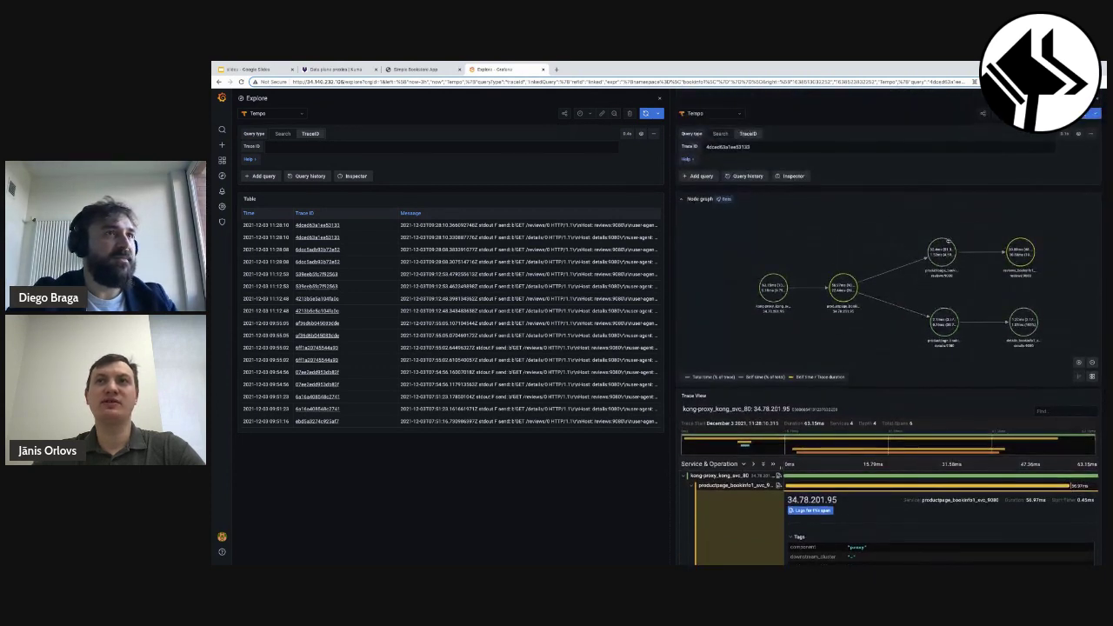
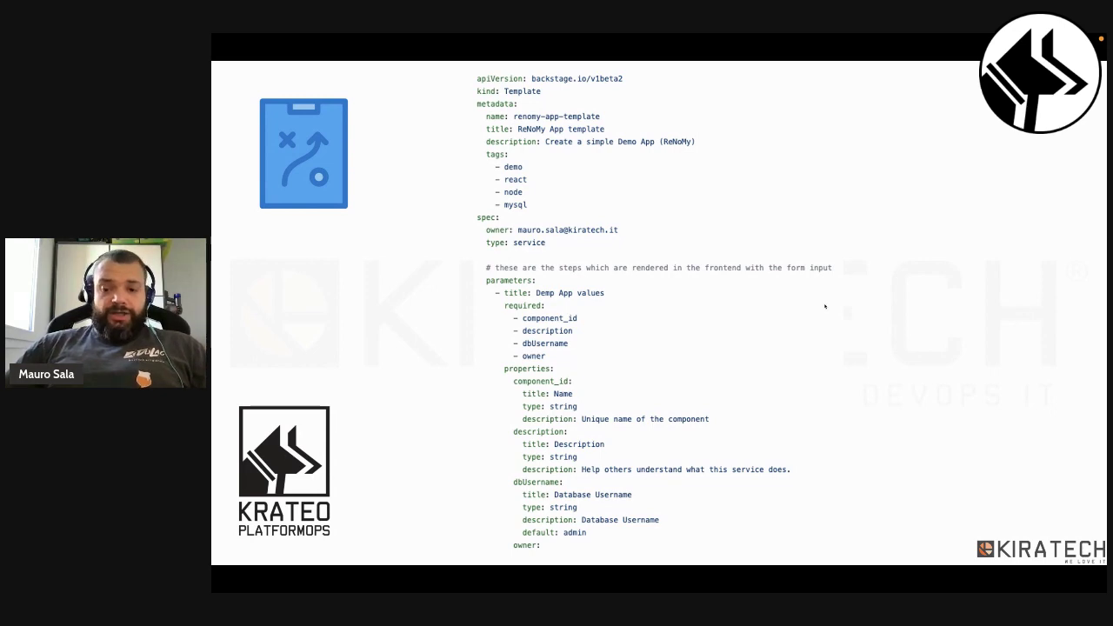
Switch to Microsoft Edge and review template.yaml of the renomy-app-template repository on GitHub against the presentation slide
key(super+Tab)
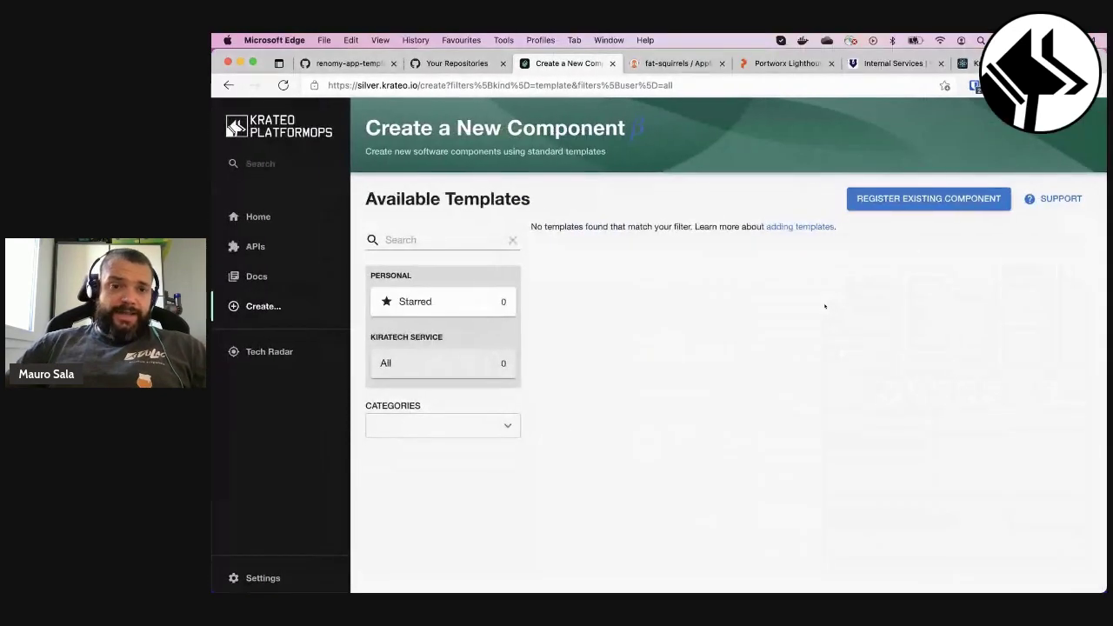
click(356, 69)
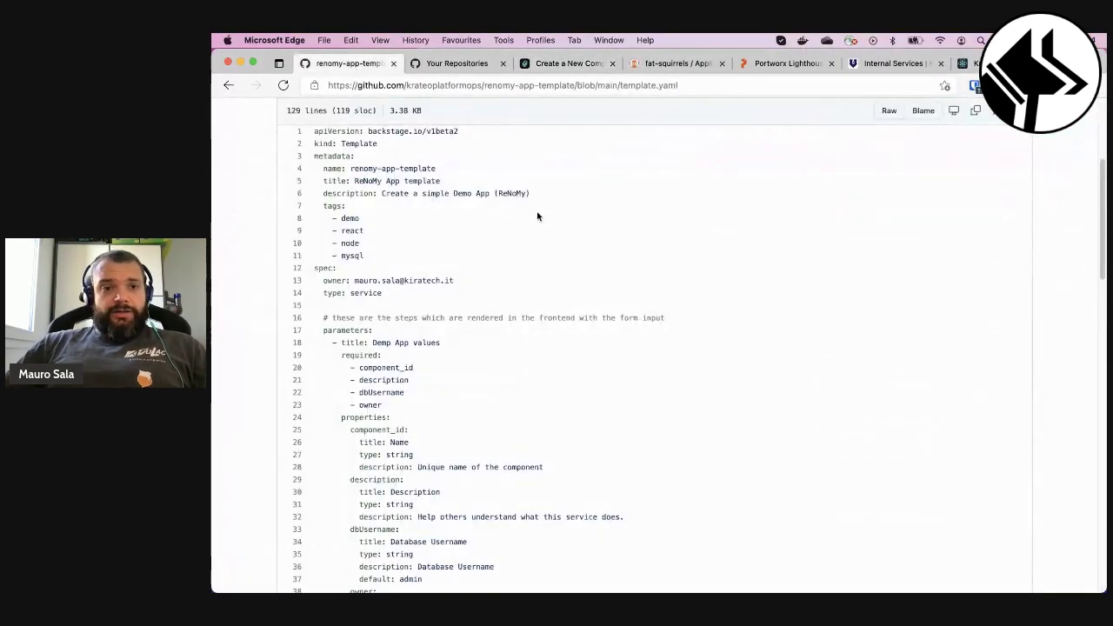
scroll(548, 299, down, 2)
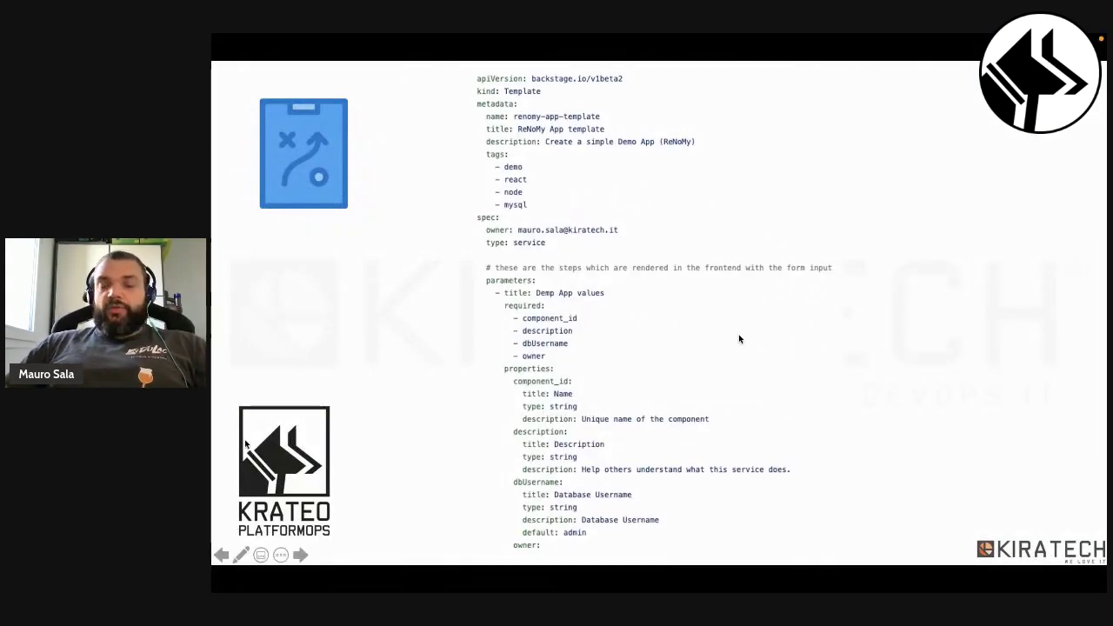
key(ctrl+Left)
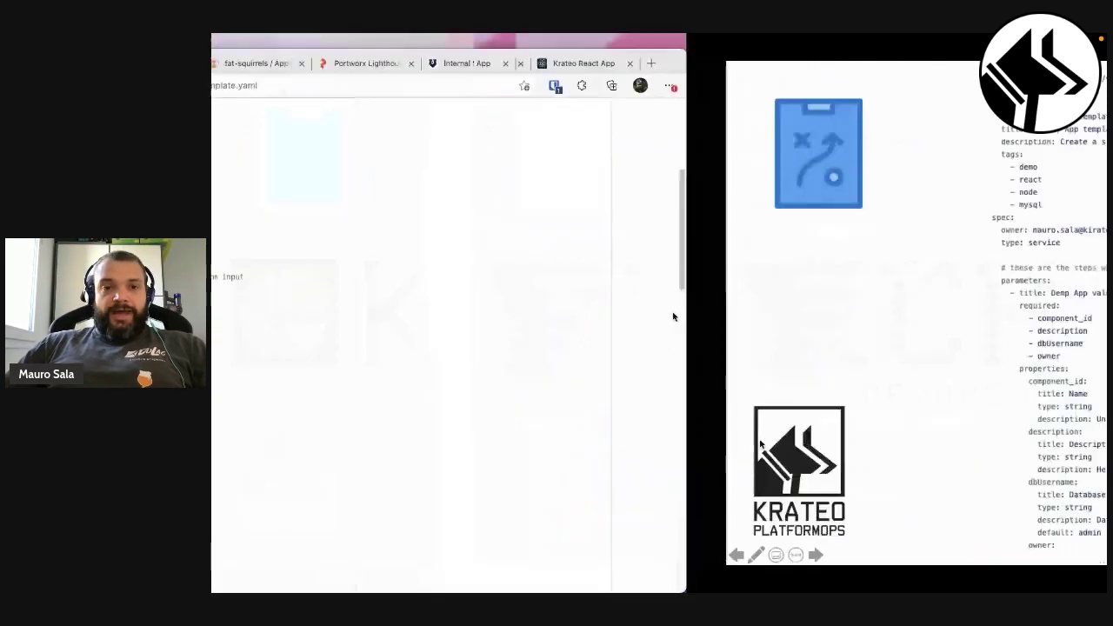
Register the GitHub template.yaml of renomy-app-template as an existing component in Krateo, analyzing its URL and importing the entities
click(448, 87)
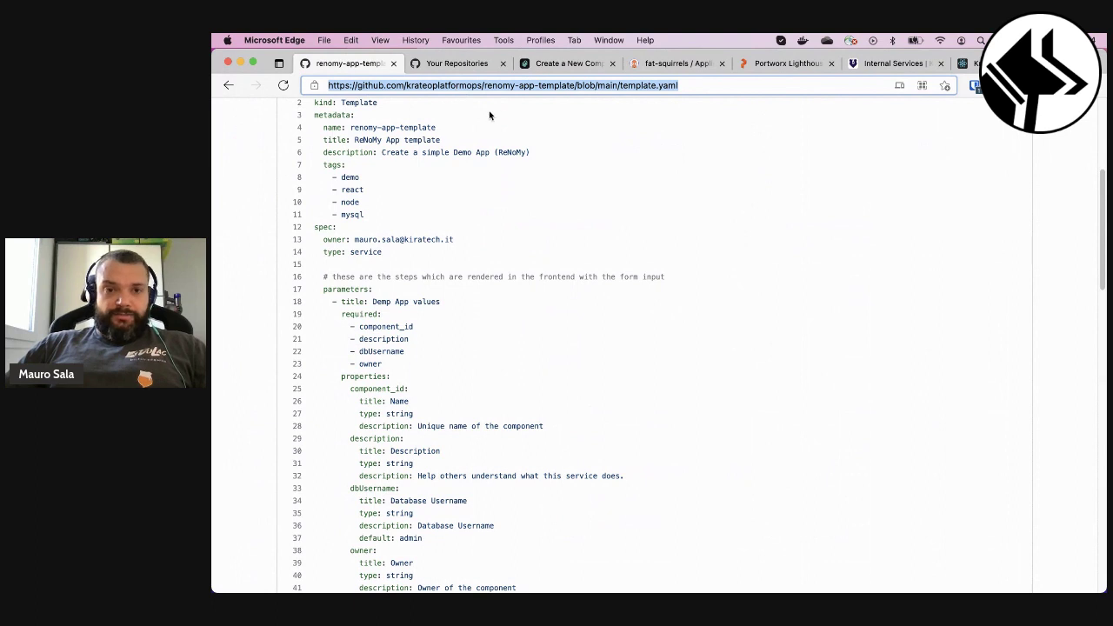
click(549, 66)
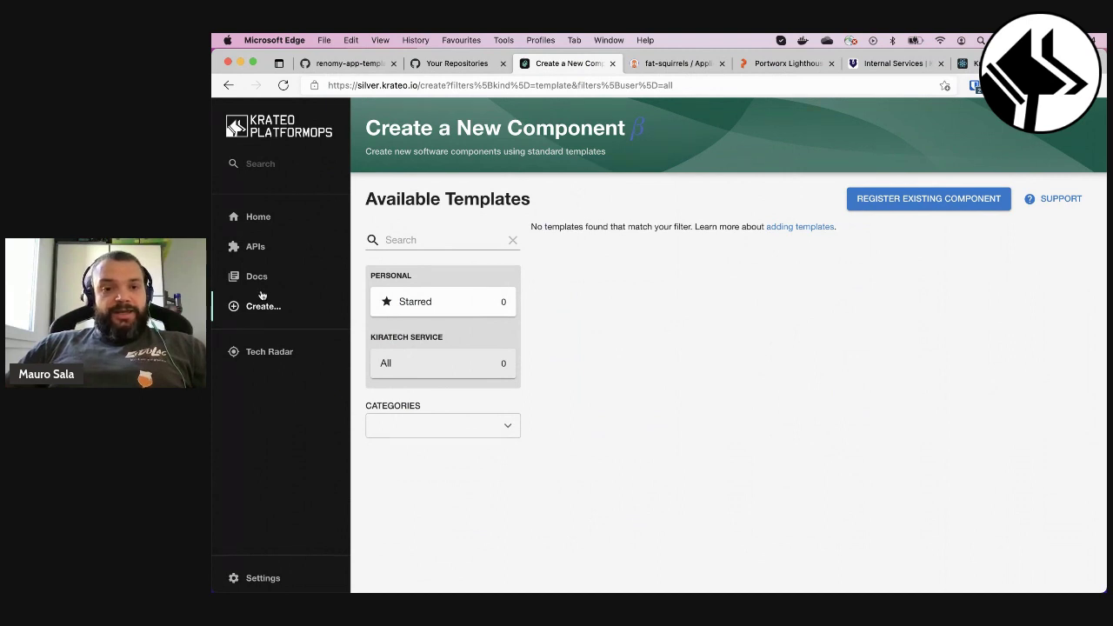
click(900, 206)
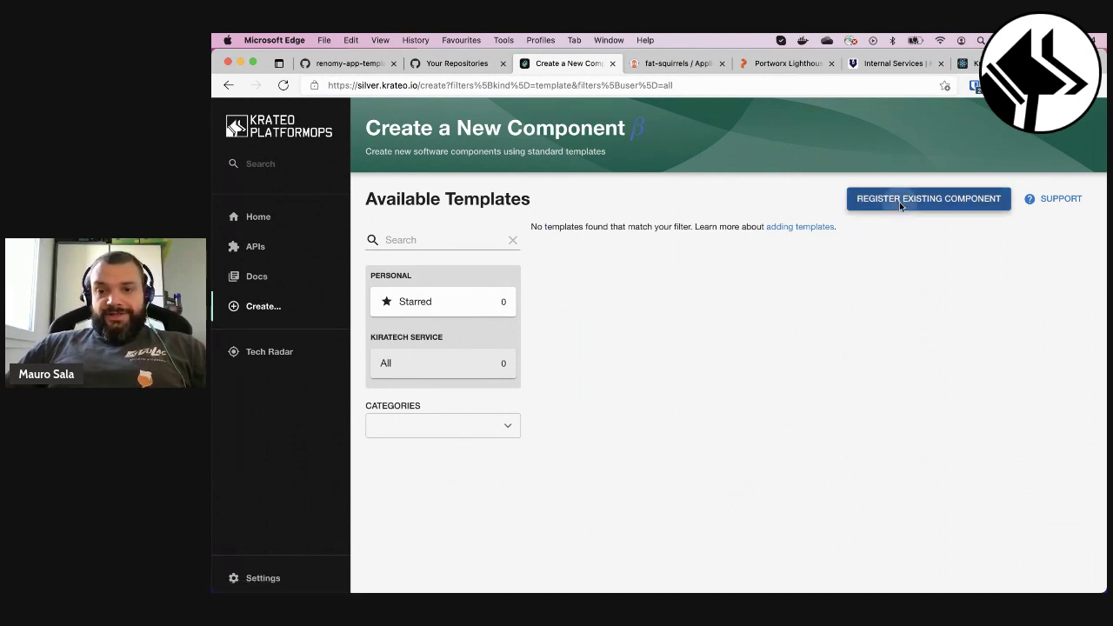
click(422, 257)
key(Down)
key(Return)
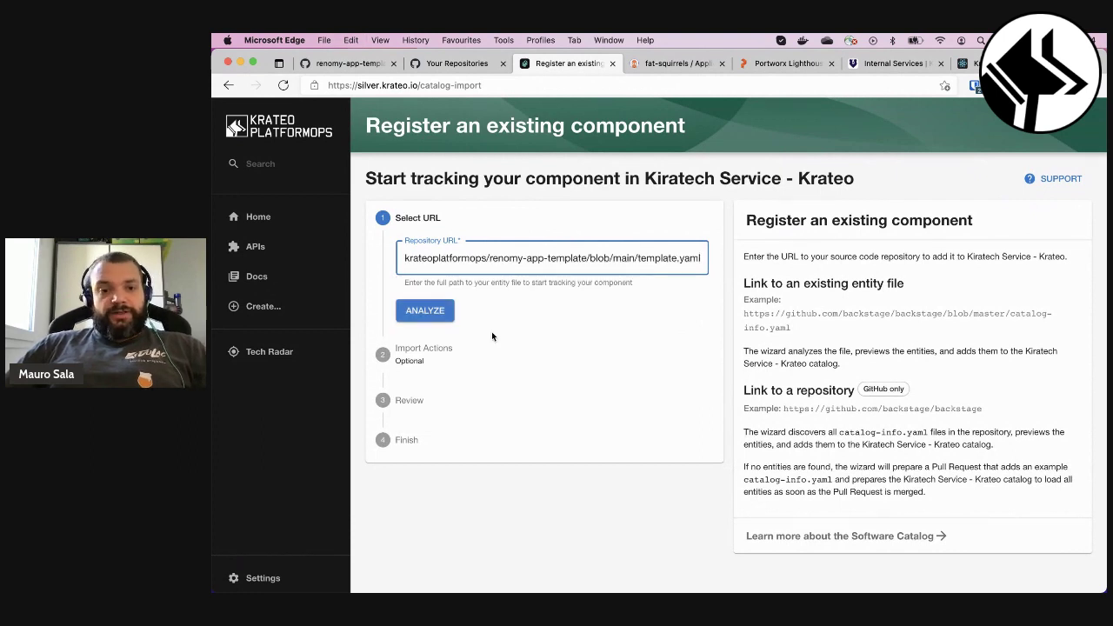
click(427, 315)
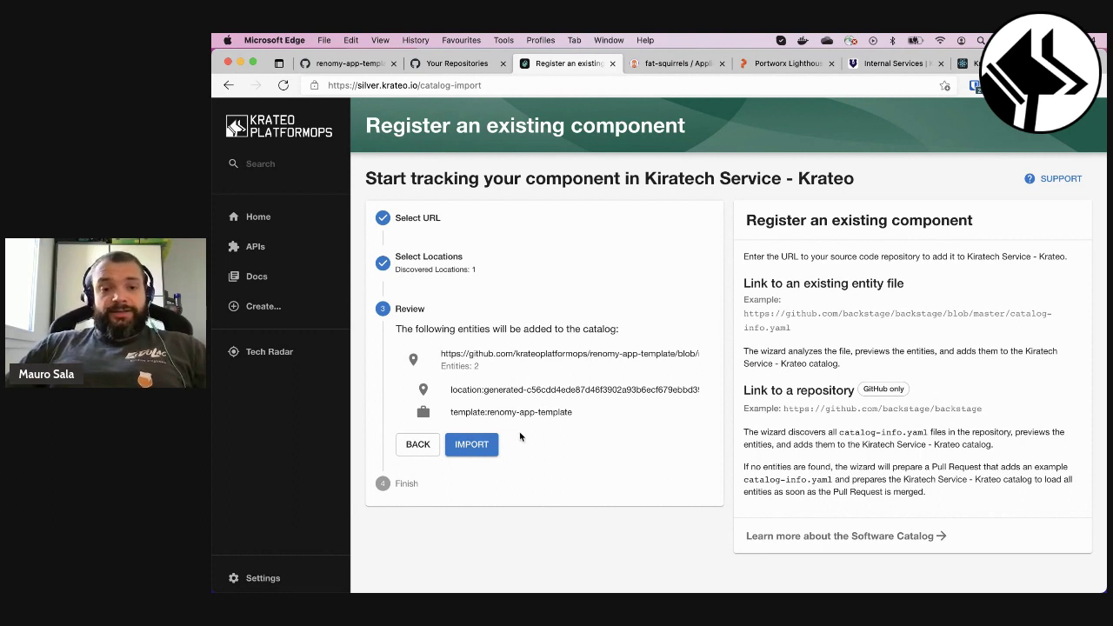
click(471, 447)
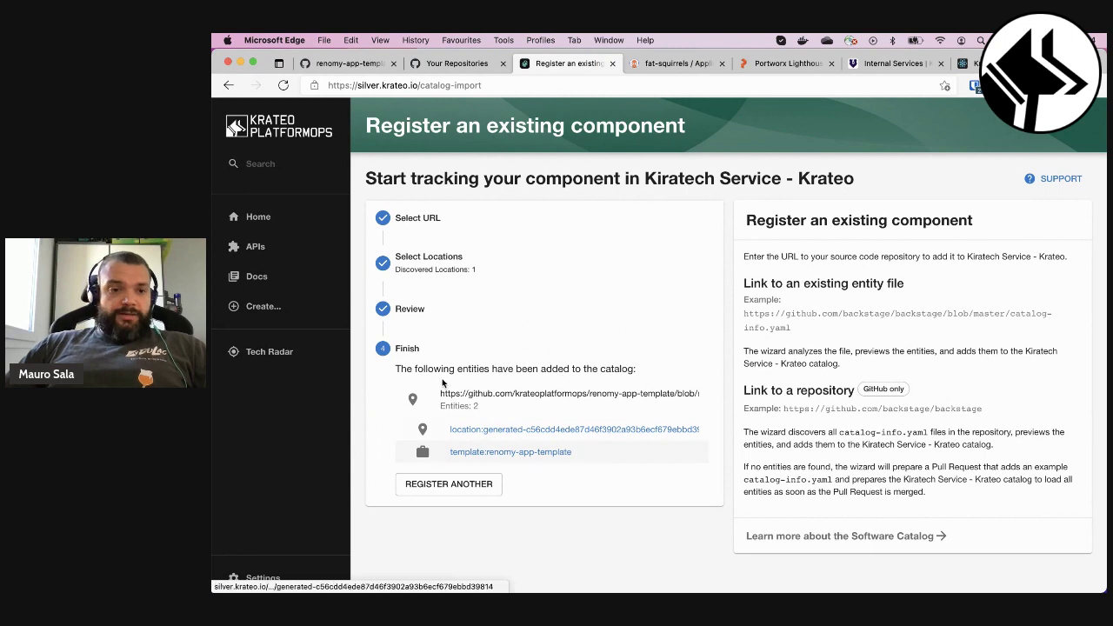
Start a new component from the ReNoMy App template and name it krateo-demo-hot
click(266, 313)
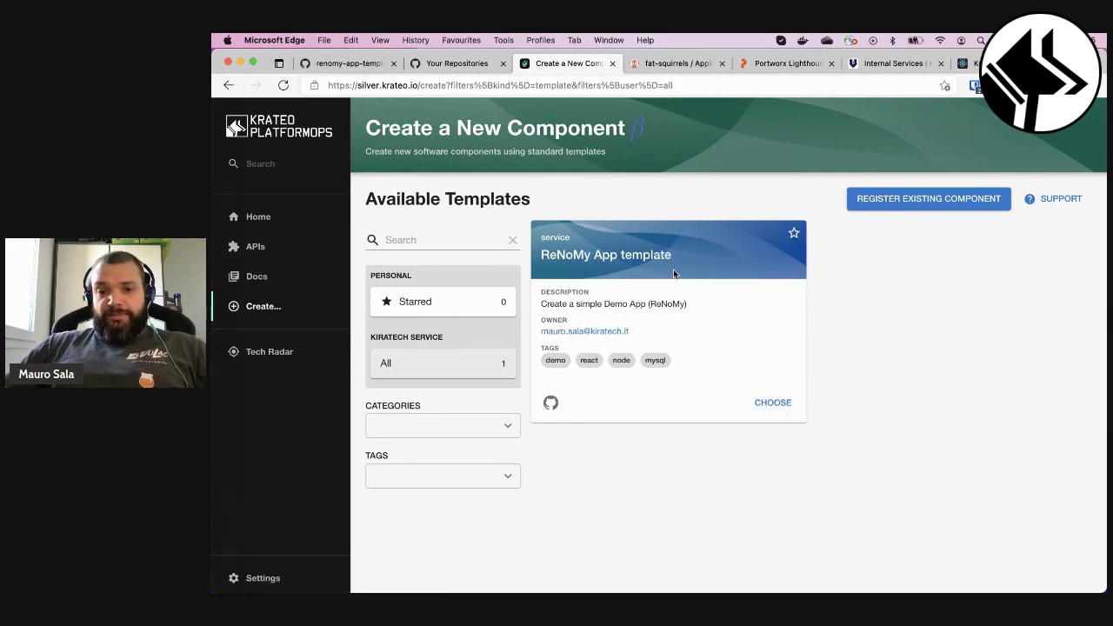
click(782, 402)
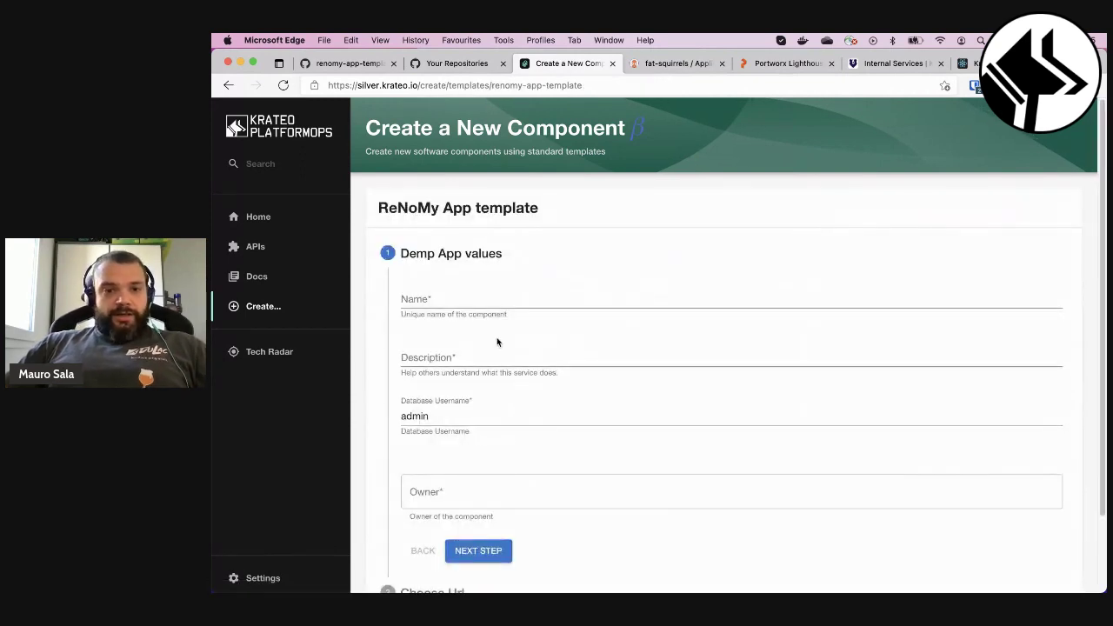
scroll(539, 316, down, 2)
click(444, 255)
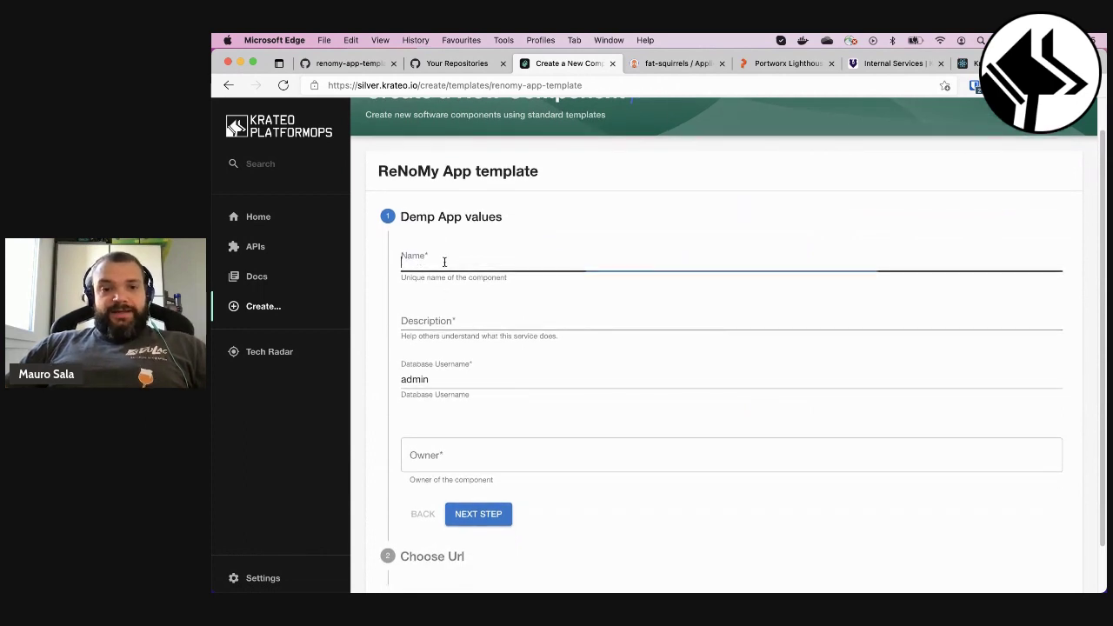
click(483, 259)
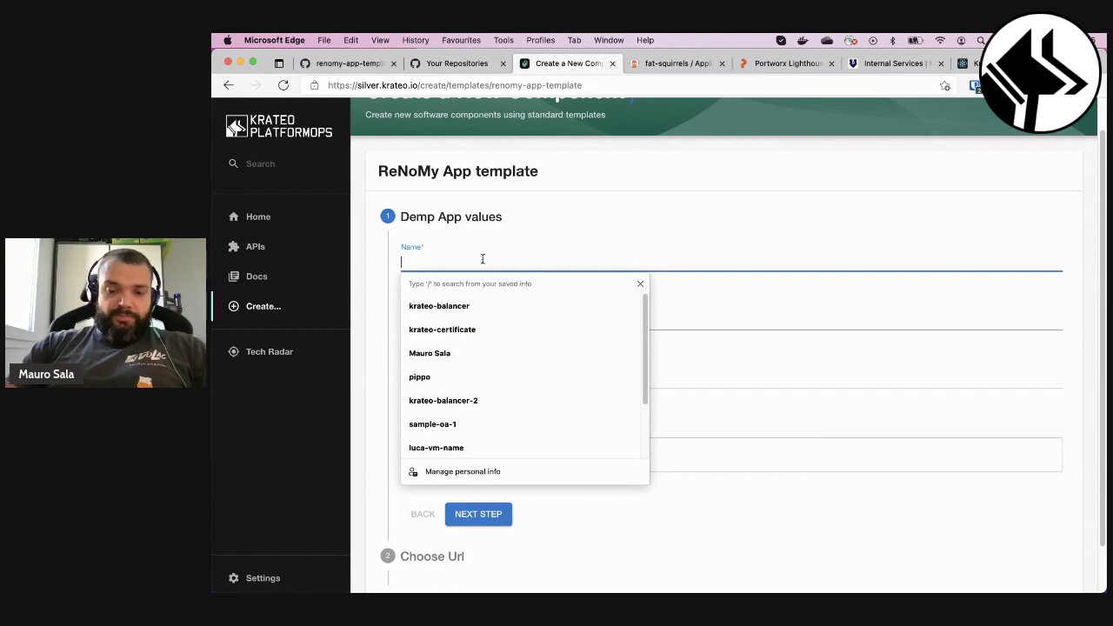
text(kra)
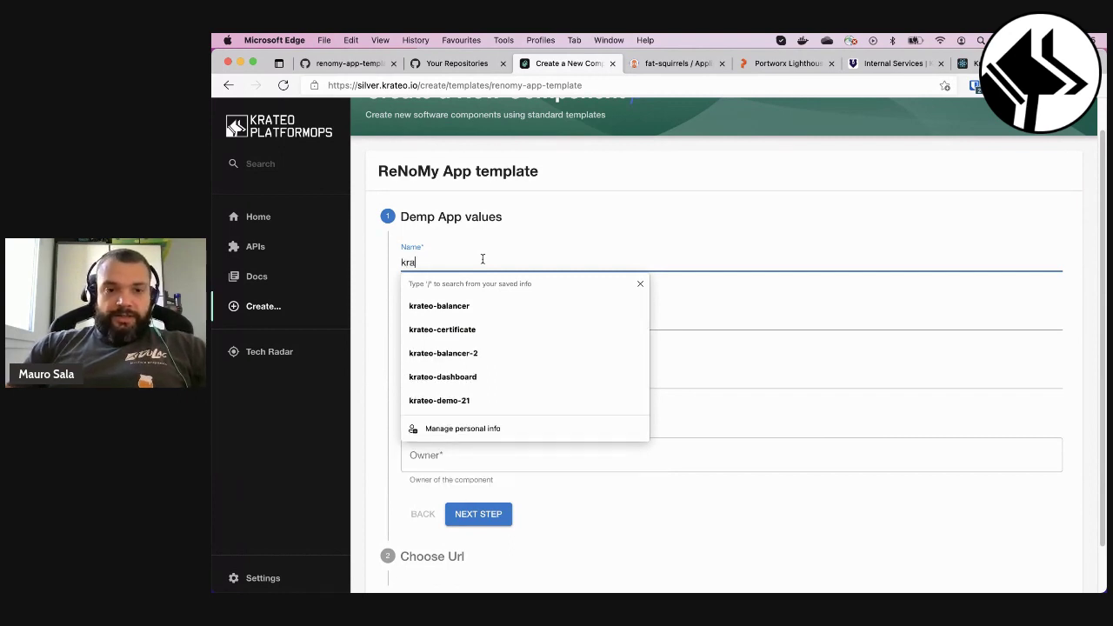
text(teo-demo)
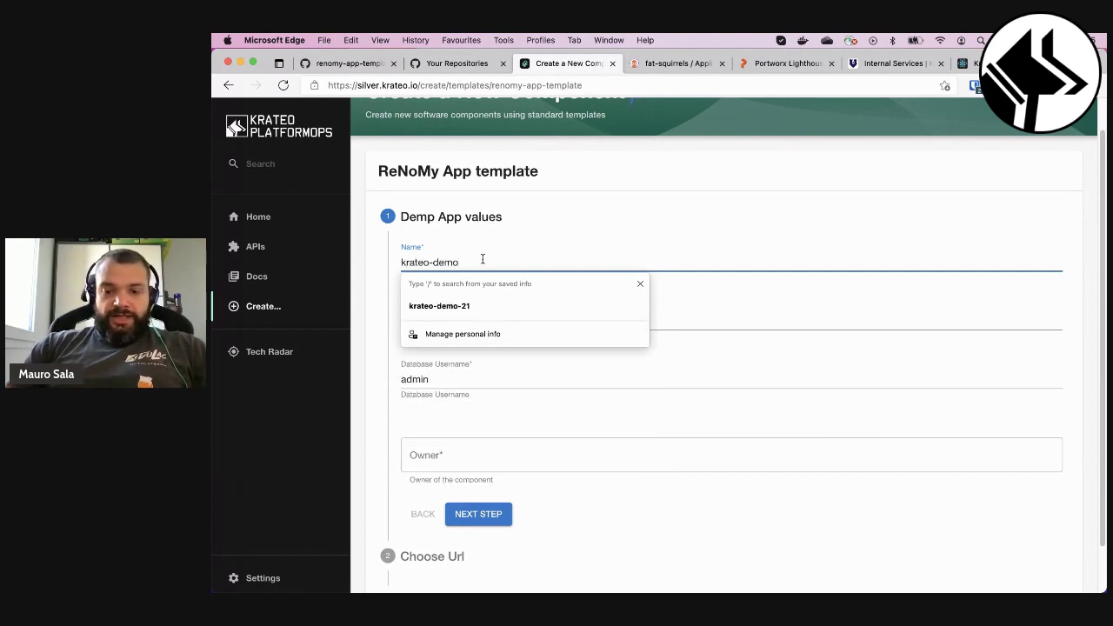
text(-ho)
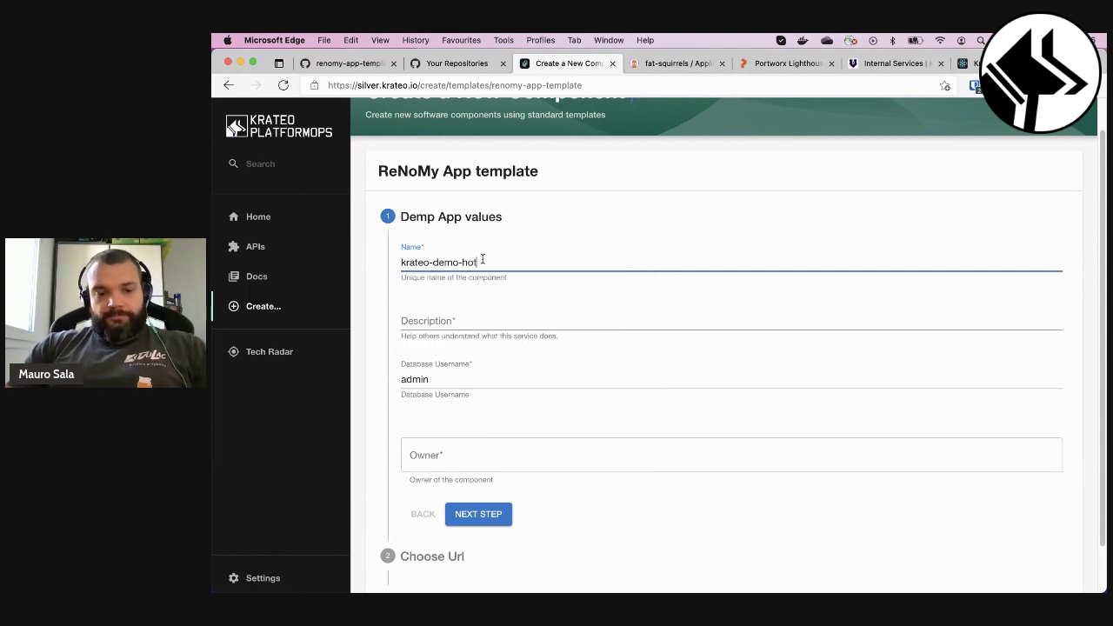
text(t)
Copy the component name krateo-demo-hot into the description
key(super+a)
key(super+c)
key(Tab)
key(super+v)
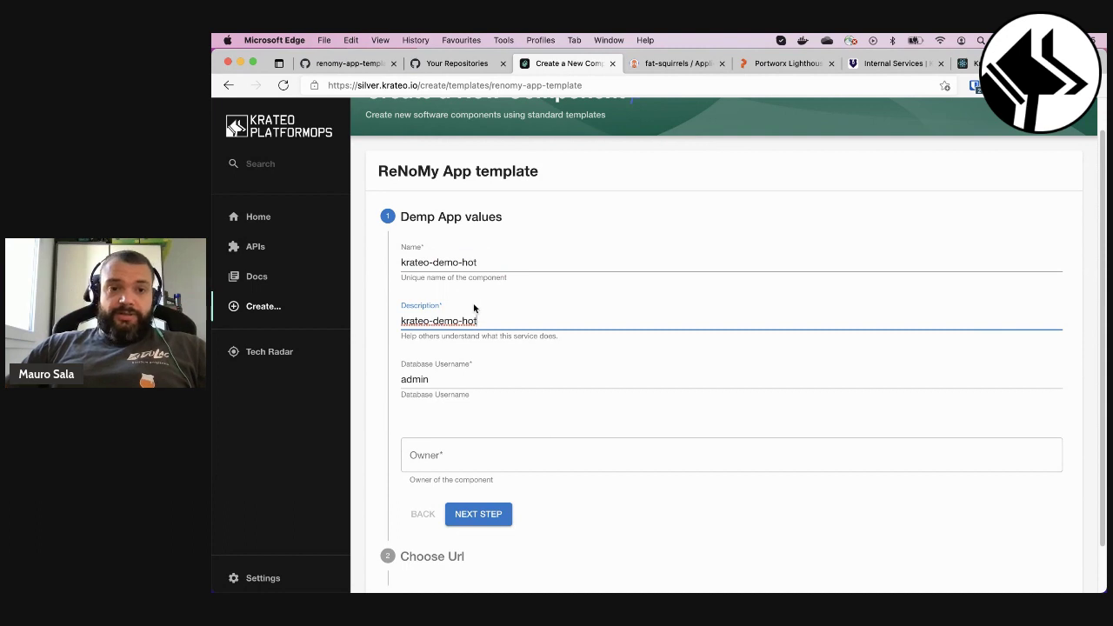
Choose kerberus as the component's owner, keep the database username admin, and continue to the URL settings
scroll(516, 315, down, 1)
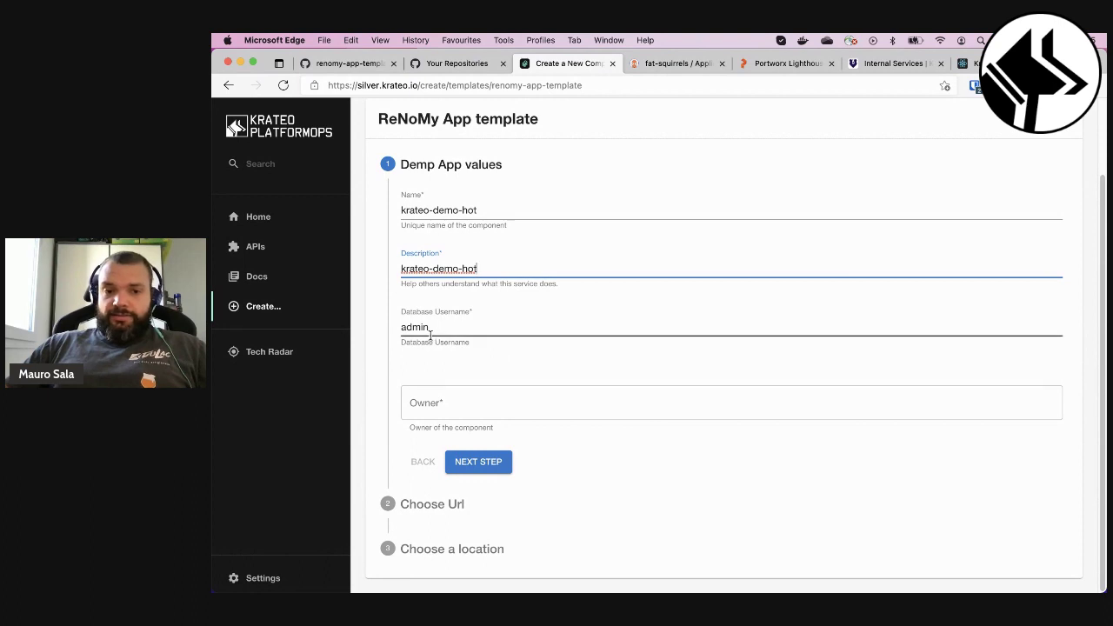
click(479, 331)
click(719, 396)
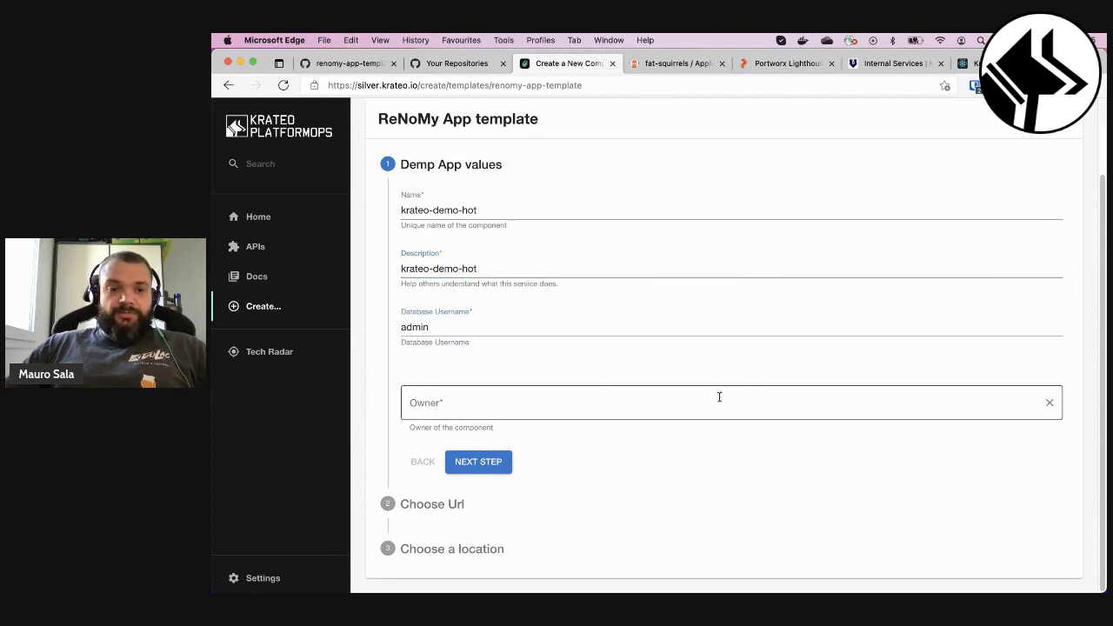
click(505, 400)
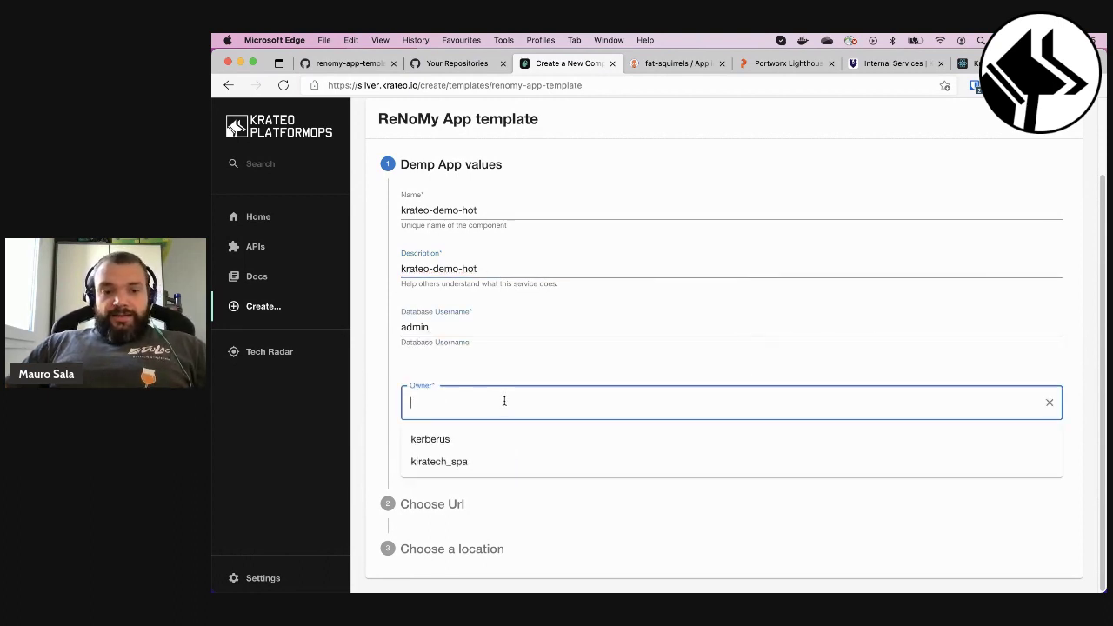
click(470, 441)
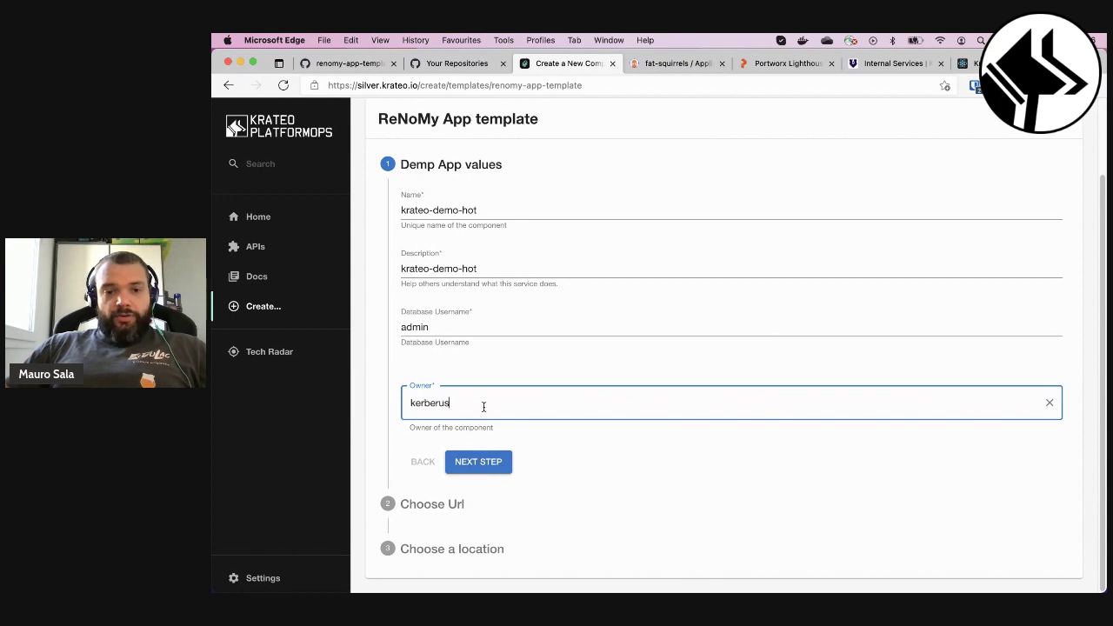
click(478, 461)
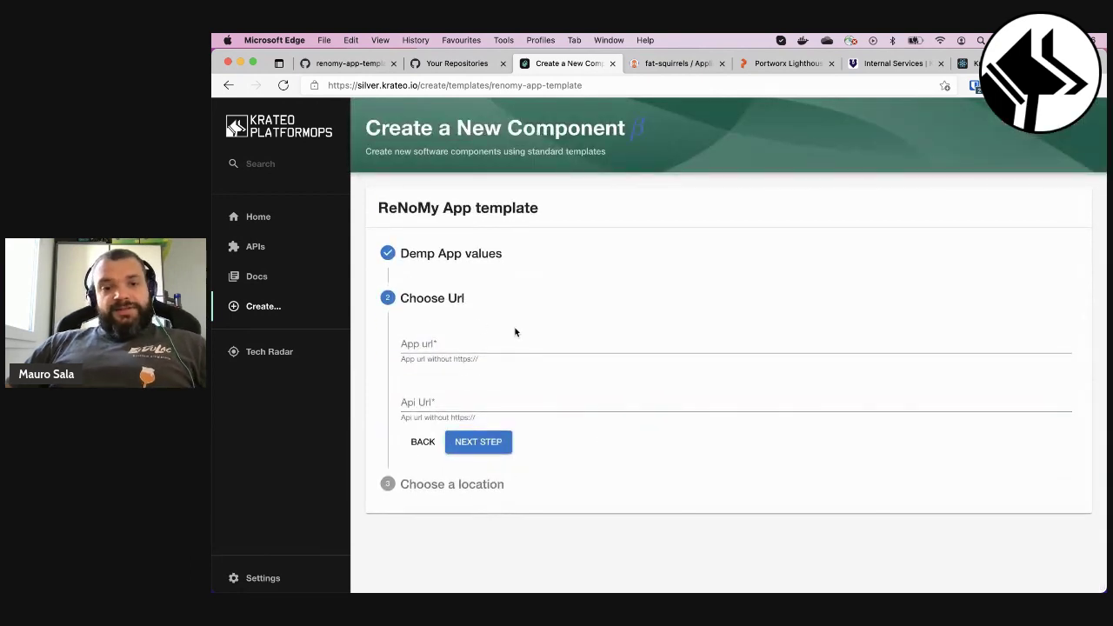
Set the app URL to app1.krateo.io and the API URL to api1.krateo.io, and continue to the location settings
click(501, 344)
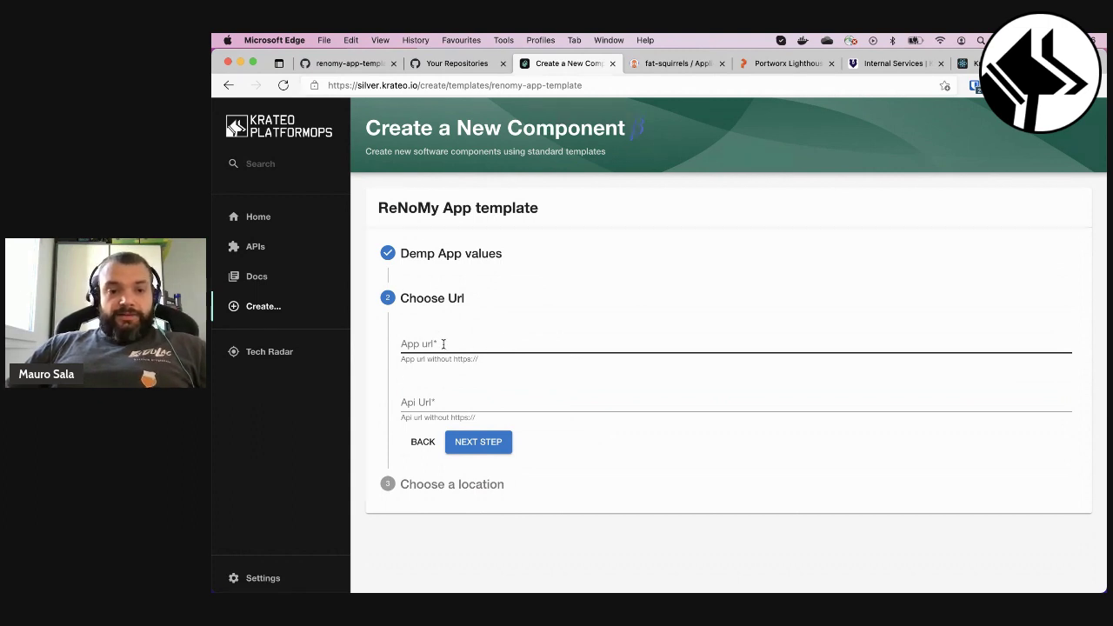
click(428, 399)
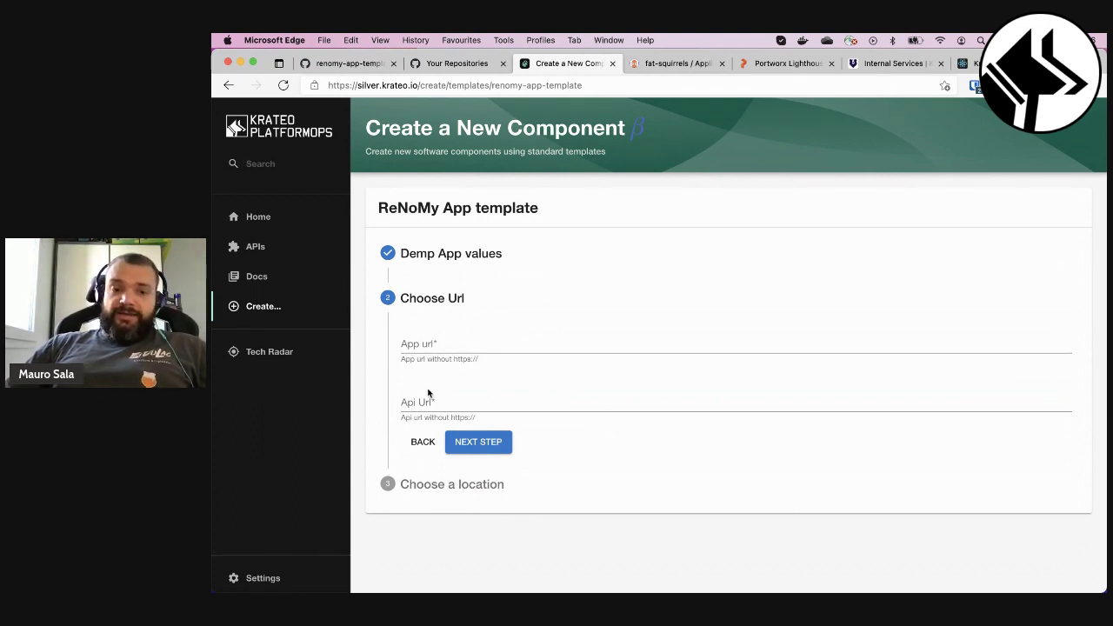
click(426, 346)
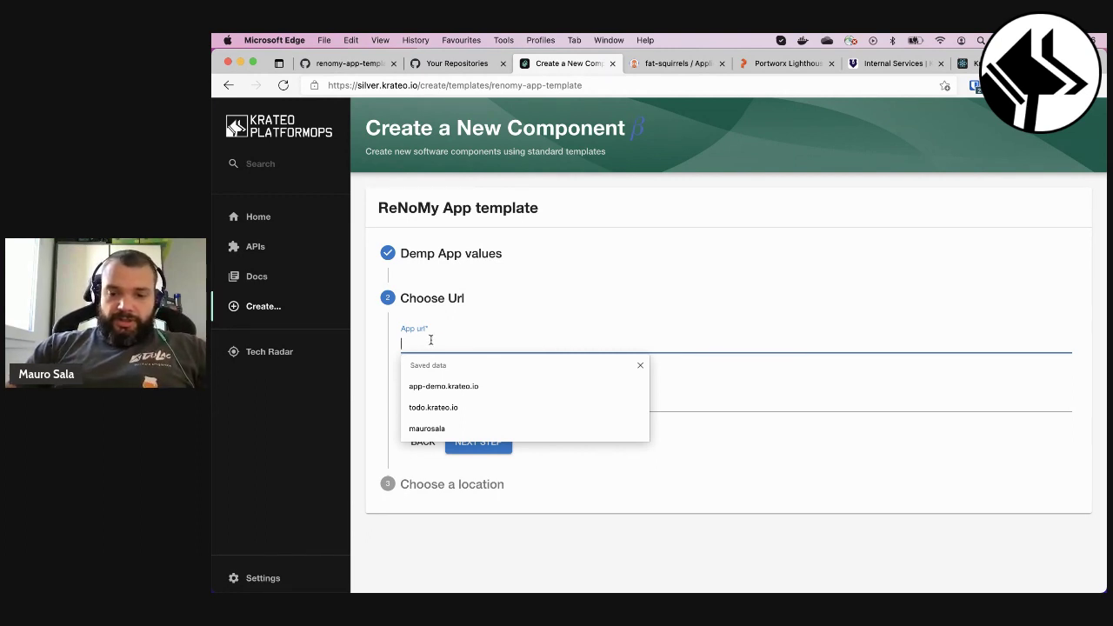
text(app1.krateo.io)
key(Tab)
text(ap)
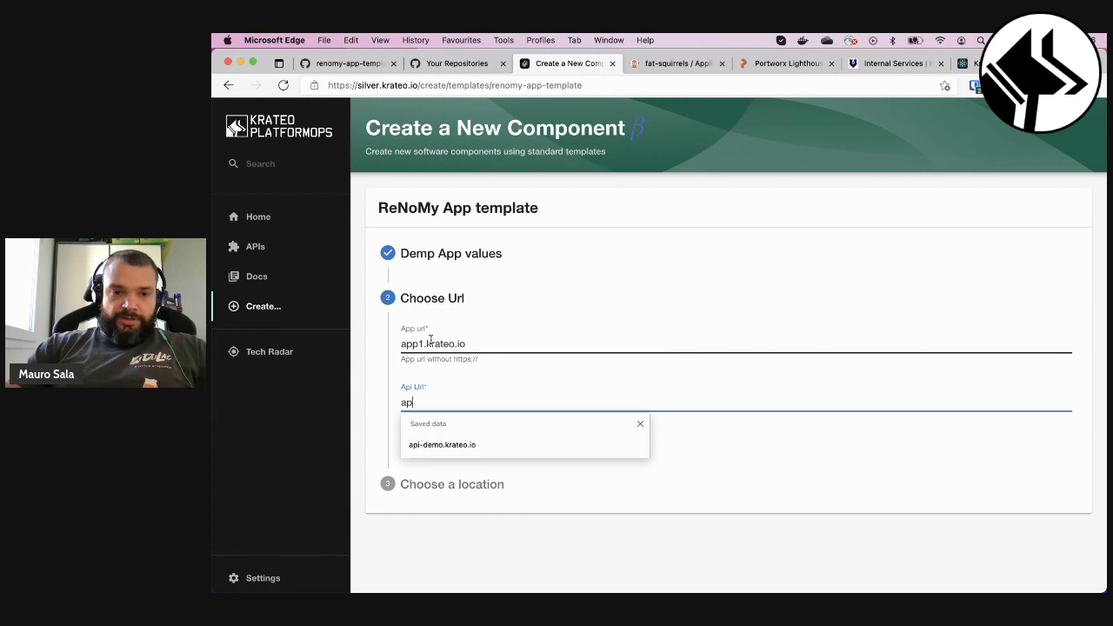
text(i1.krateo.io)
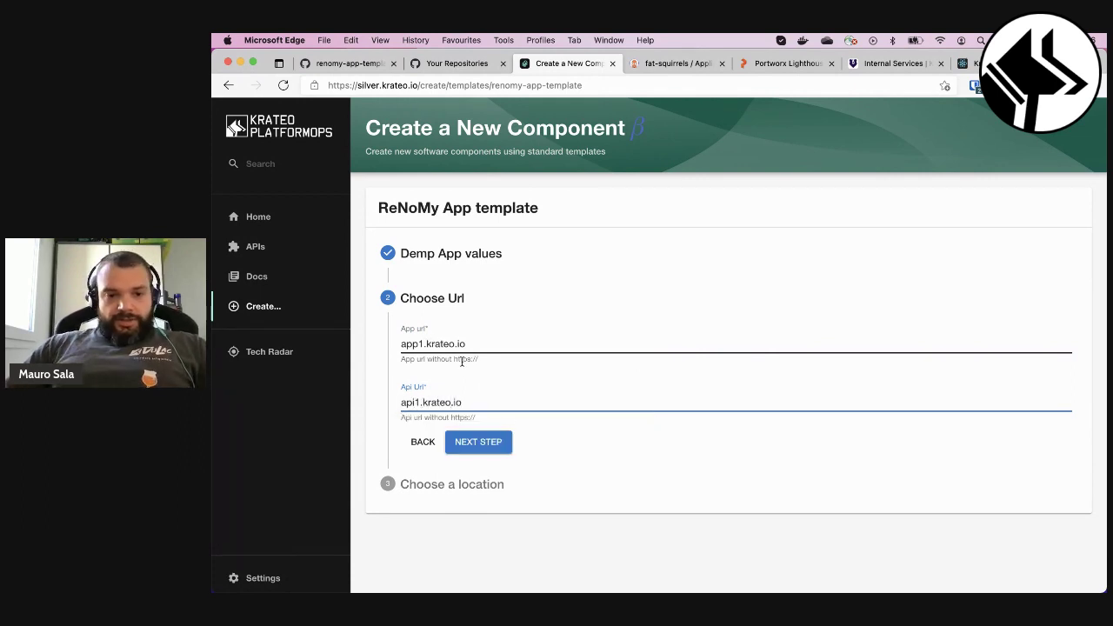
click(474, 443)
Set the repository location to host github.com, the account owner's username and repository krateo-demo-hot, and proceed to the review
scroll(621, 427, down, 1)
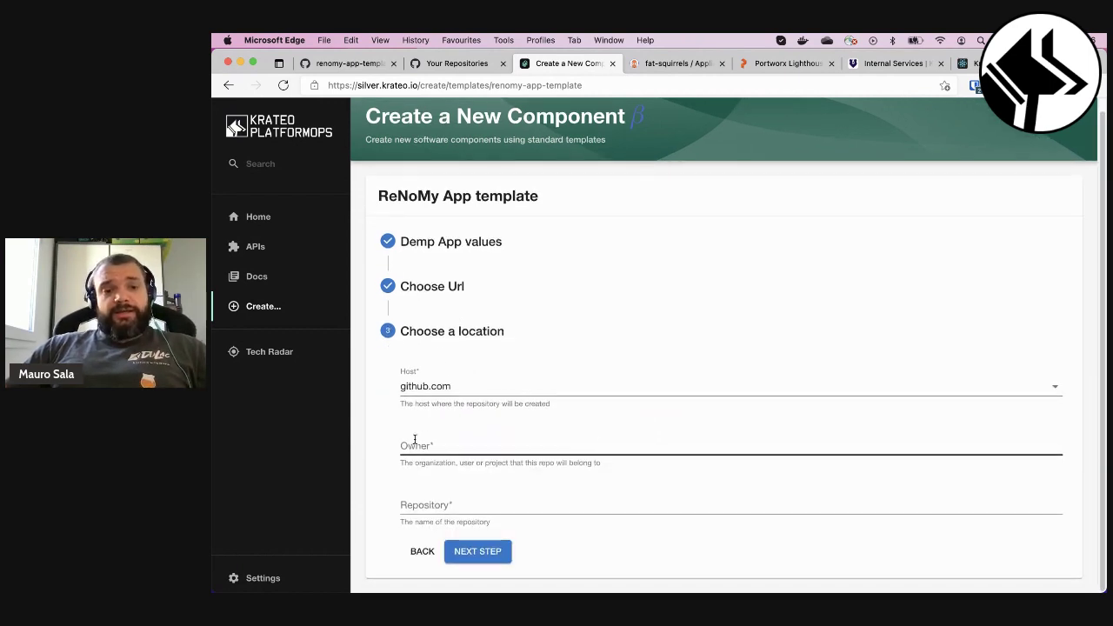
click(442, 395)
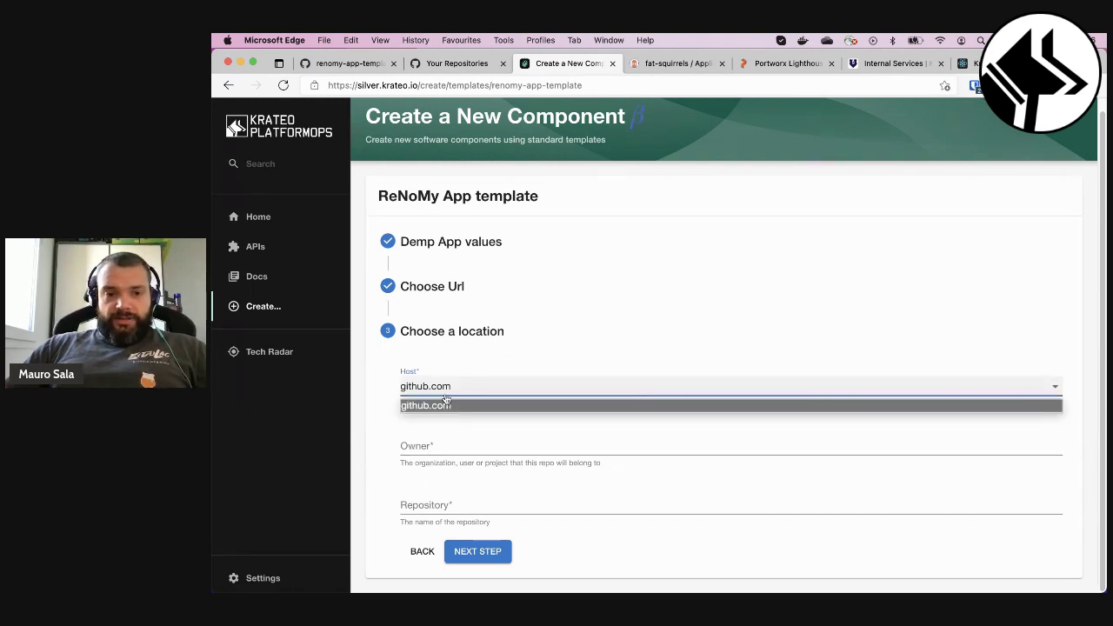
click(445, 405)
click(507, 440)
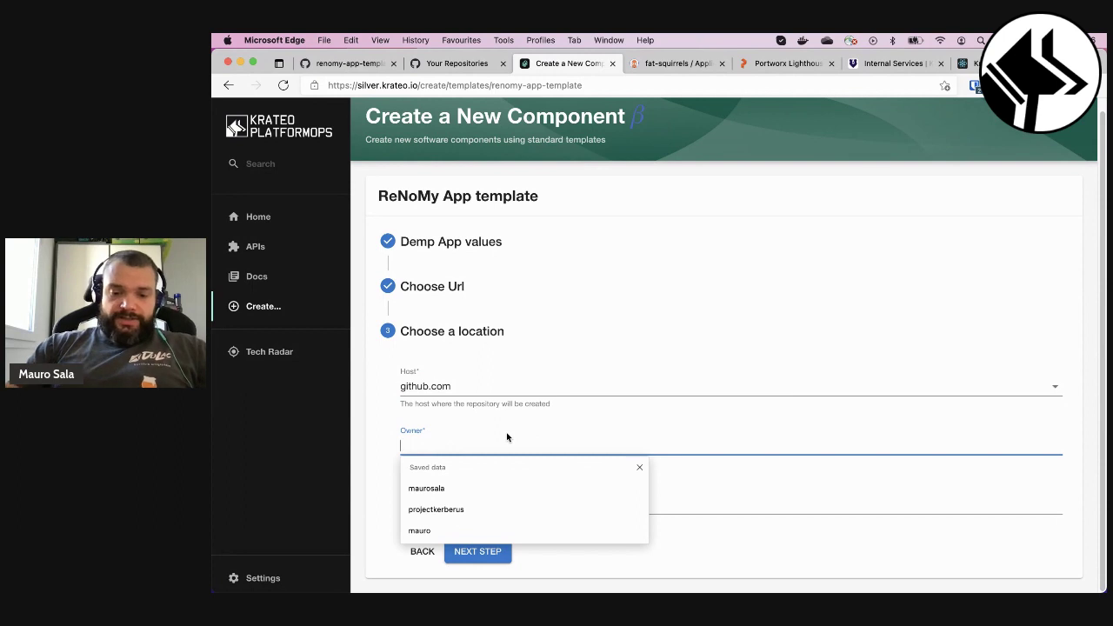
text(maurosala)
key(Tab)
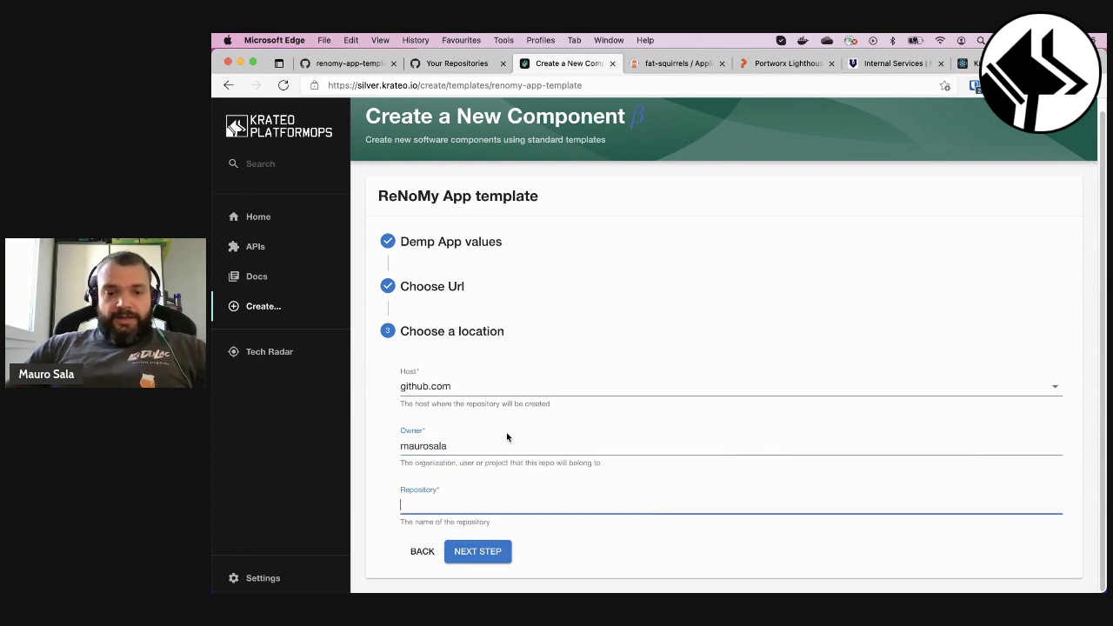
key(super+v)
click(377, 476)
click(444, 506)
click(435, 476)
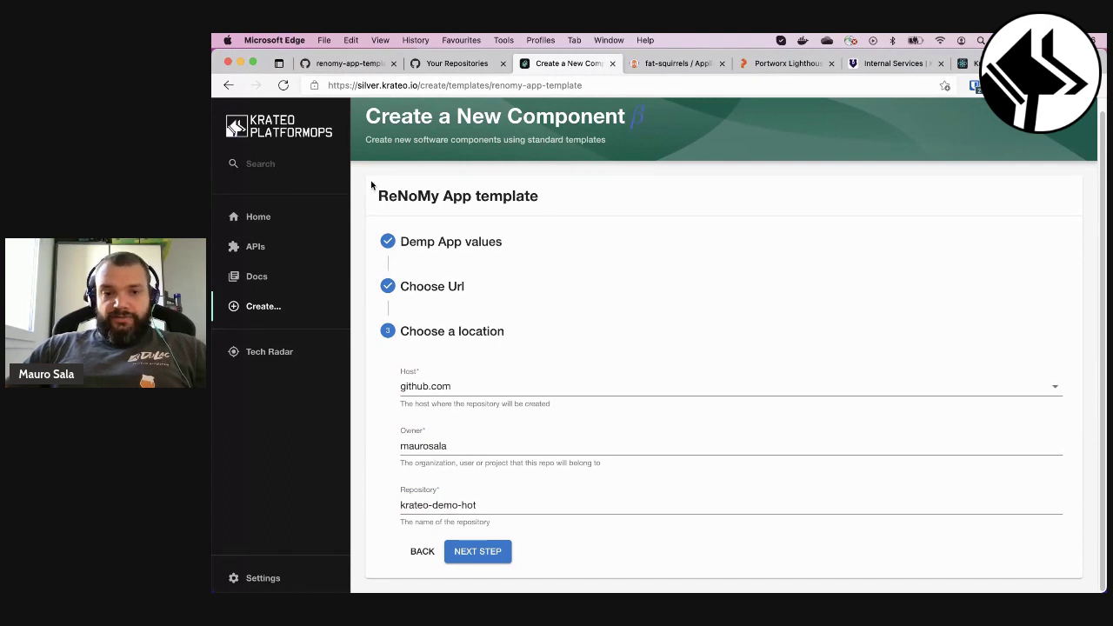
click(478, 552)
scroll(662, 483, down, 1)
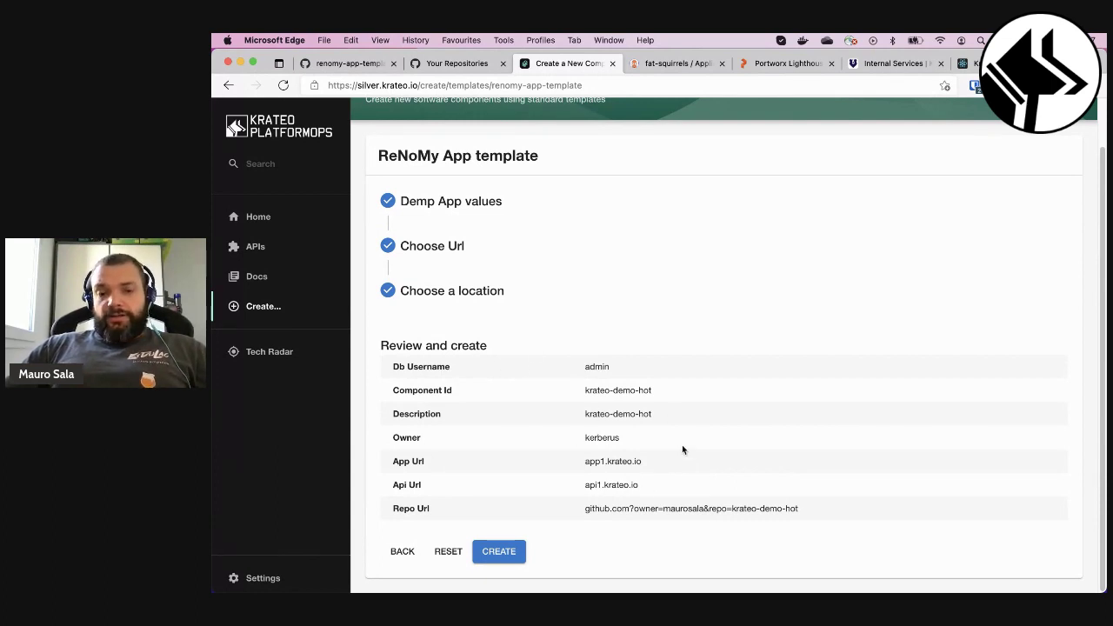
Check the account's refreshed repository list on GitHub and create the krateo-demo-hot app from the reviewed template values
click(502, 550)
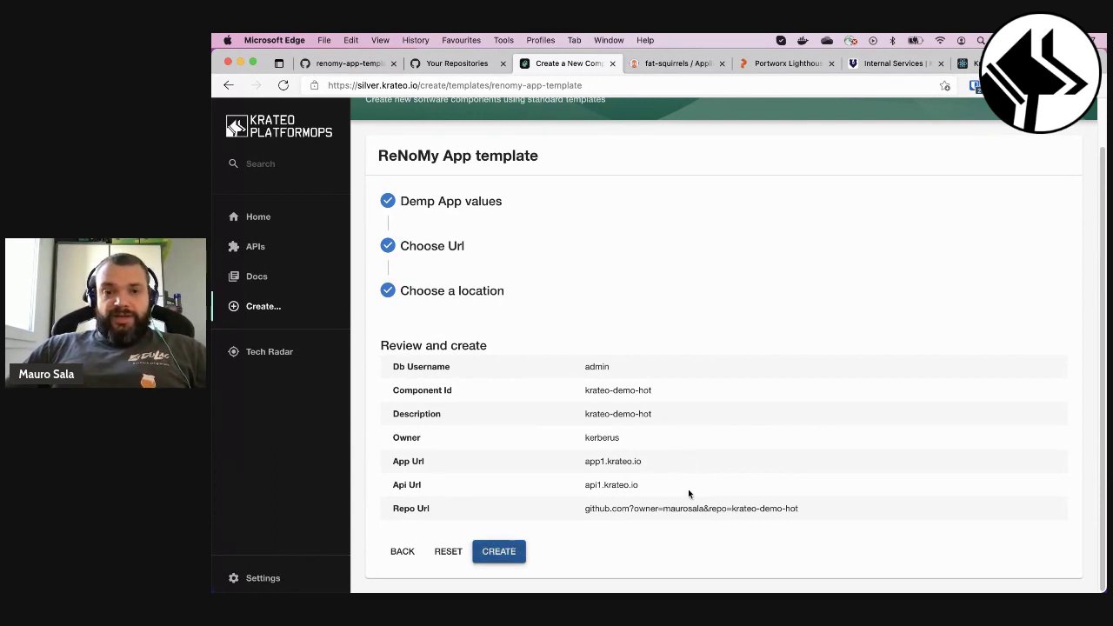
click(459, 64)
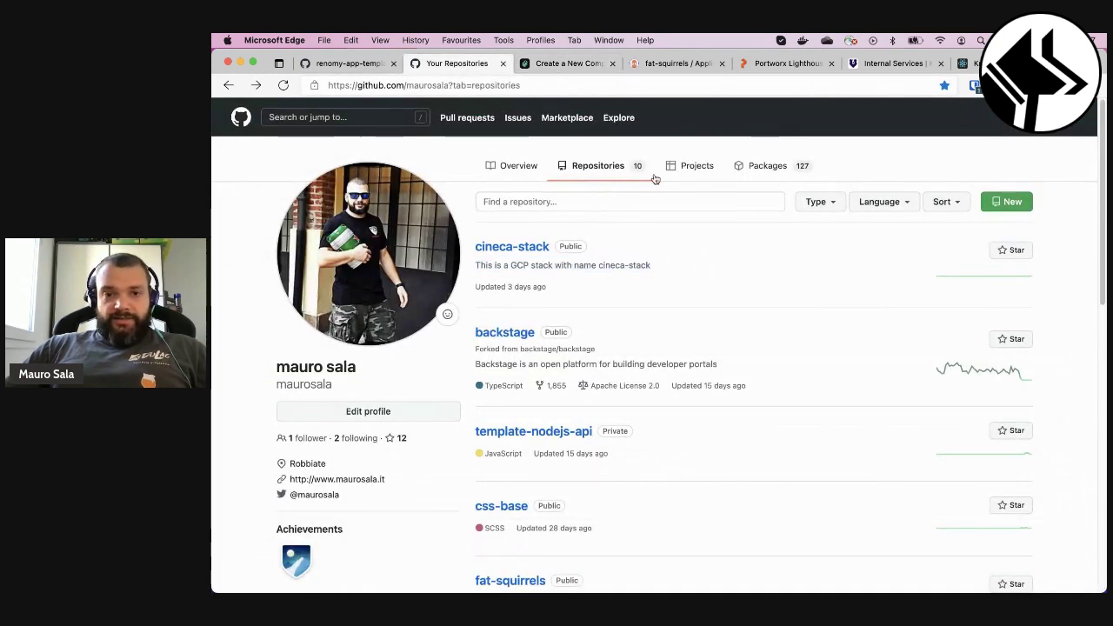
click(284, 85)
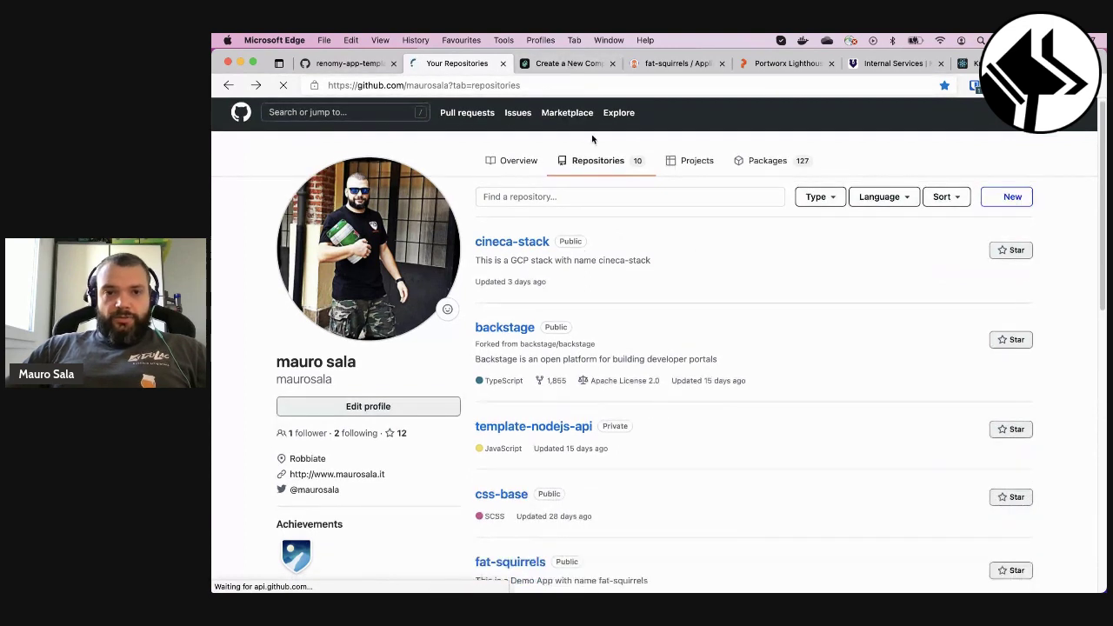
click(567, 63)
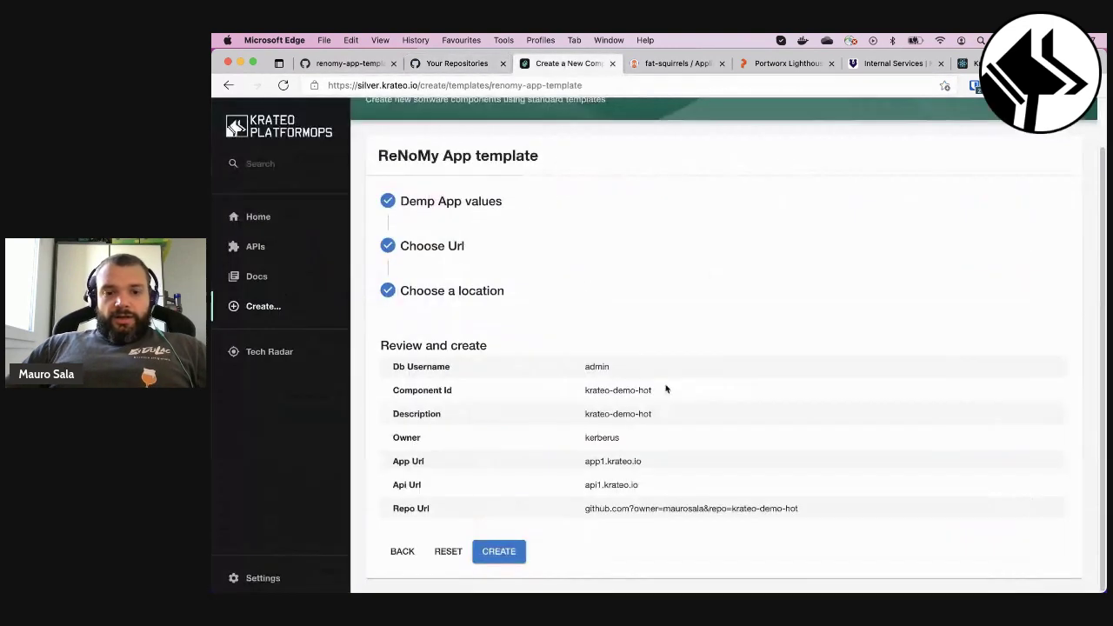
click(502, 551)
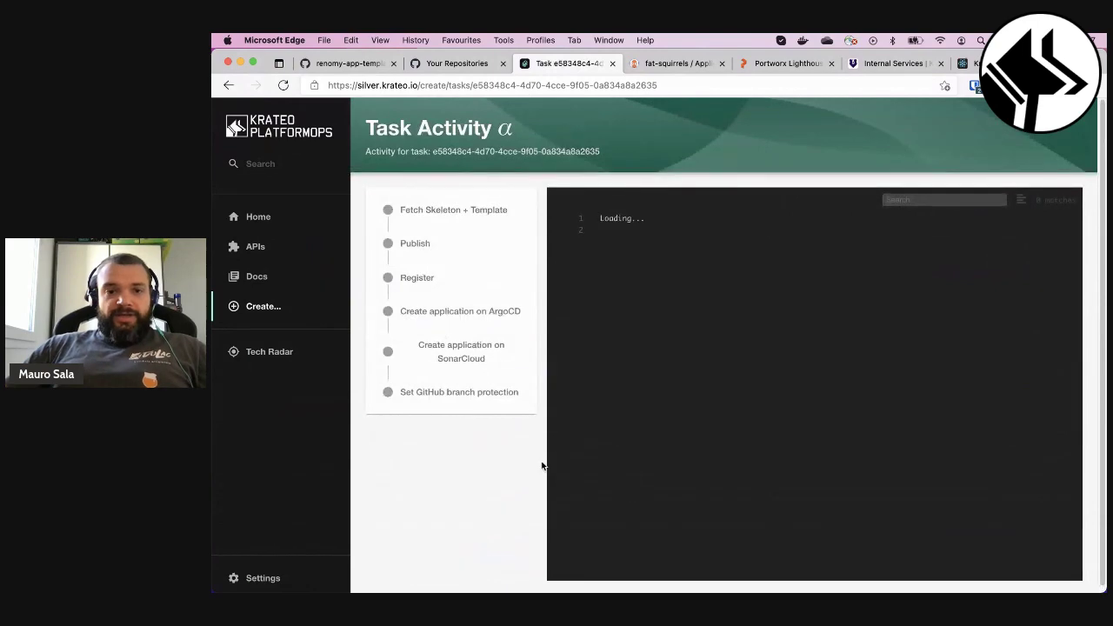